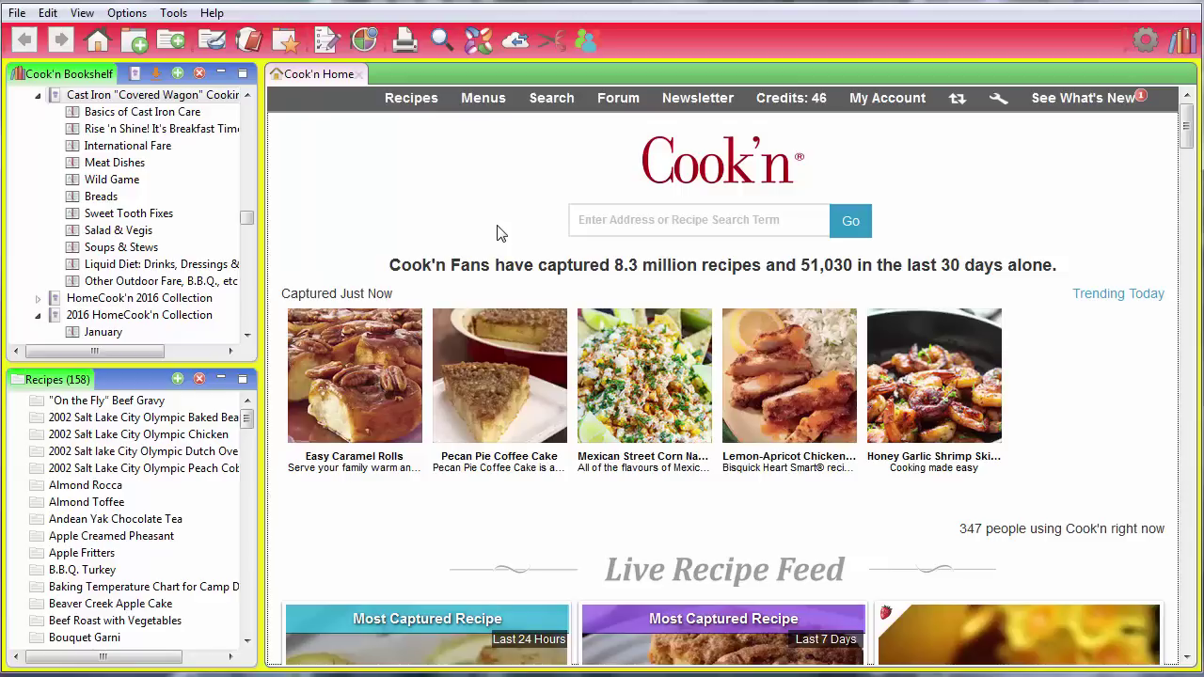
Review the suggested, custom and selected feeds in the Live Feed Preferences and cancel without saving
scroll(490, 197, "down", 4)
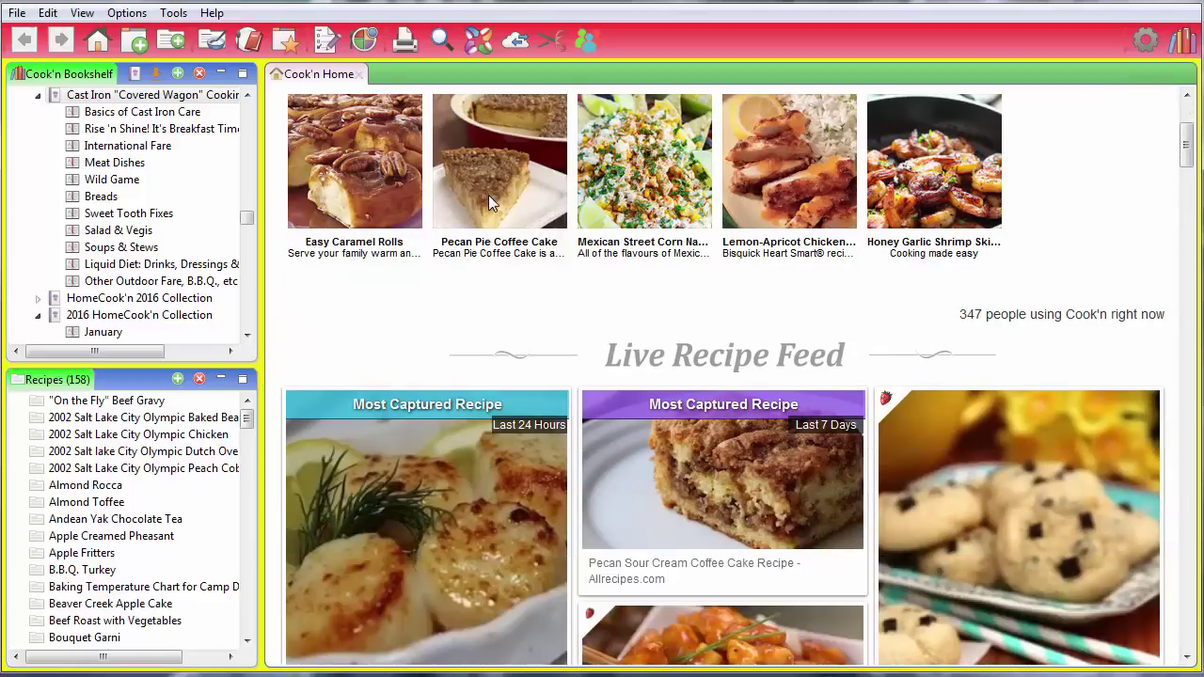
scroll(489, 194, "up", 2)
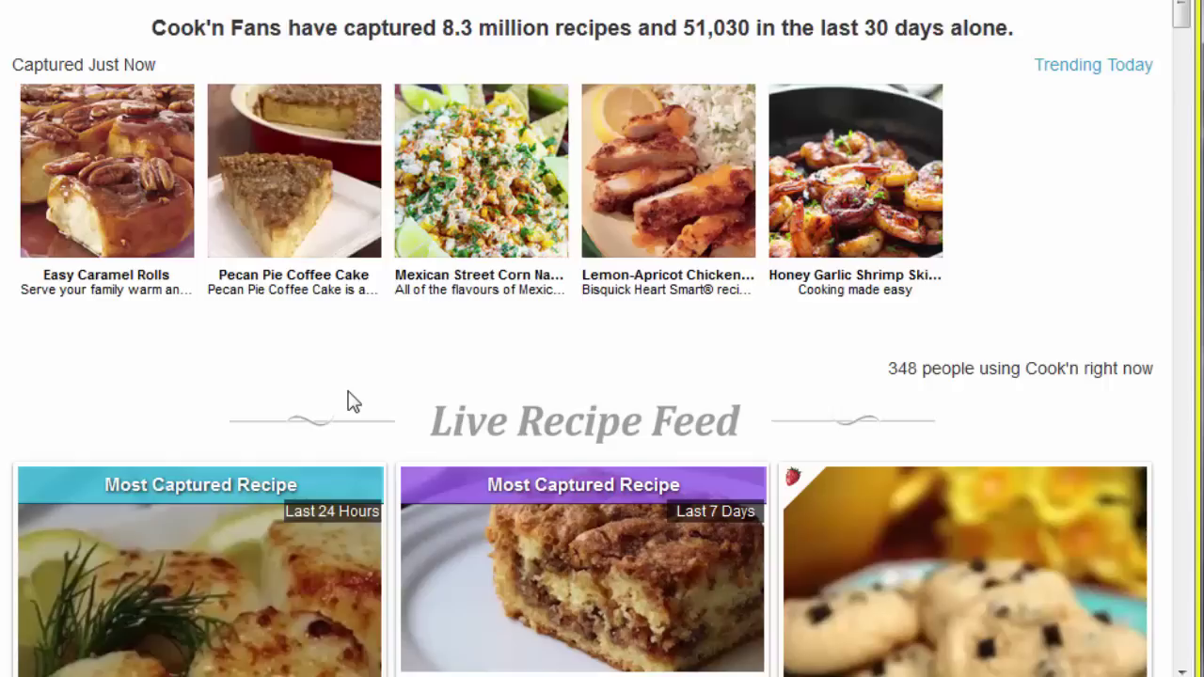
scroll(350, 402, "down", 4)
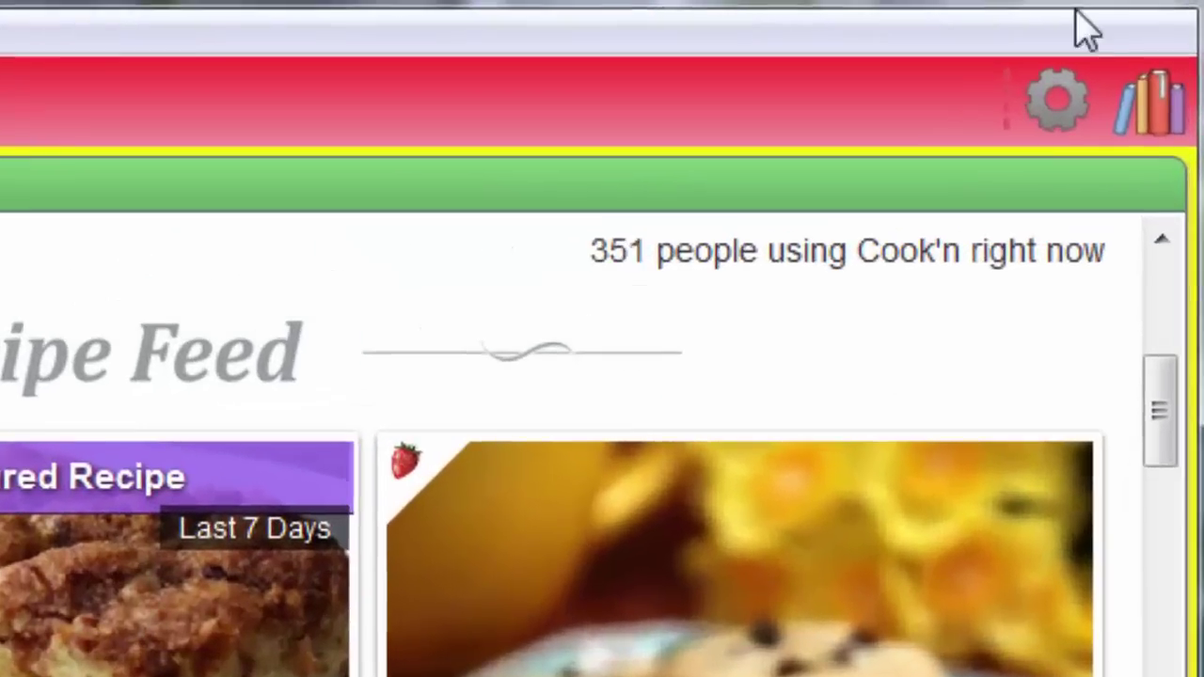
left_click(1061, 101)
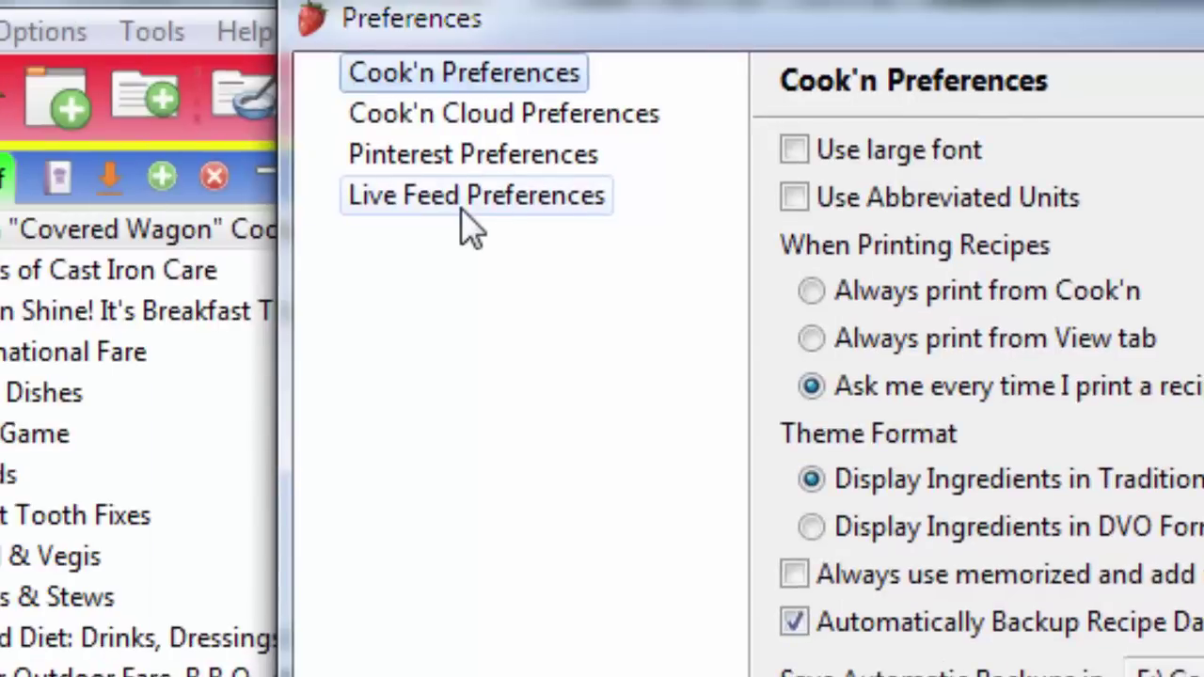
left_click(460, 206)
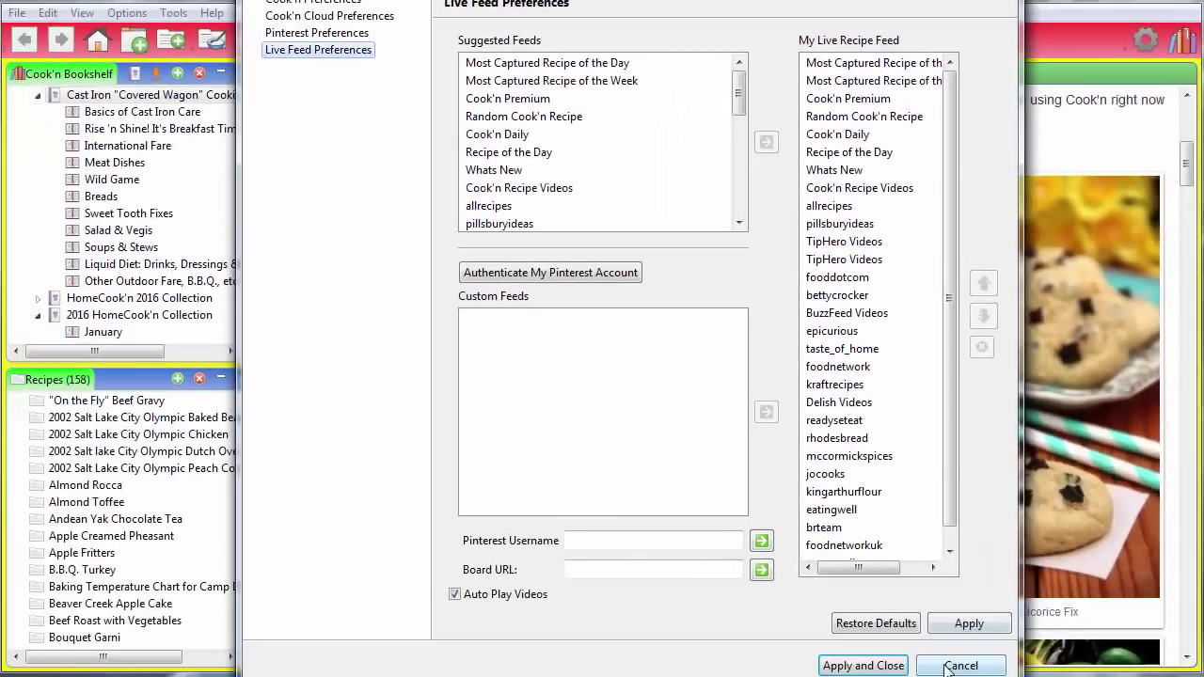
left_click(945, 665)
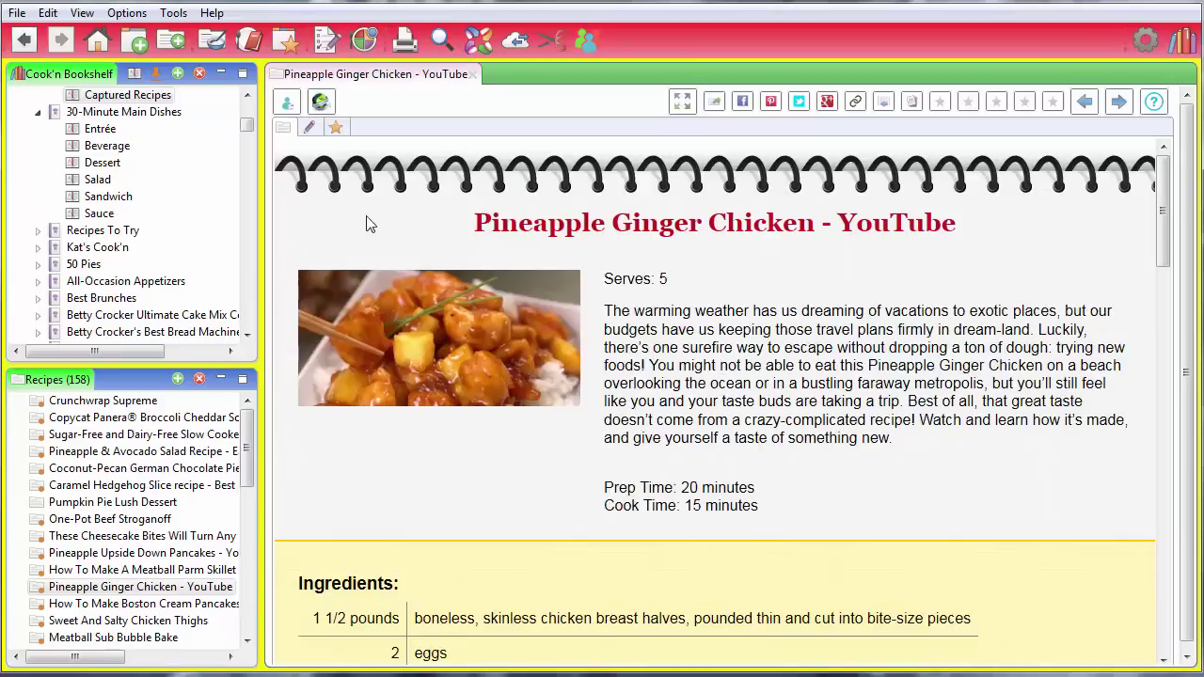
Return to the Cook'n home page and look over its Live Recipe Feed
left_click(98, 41)
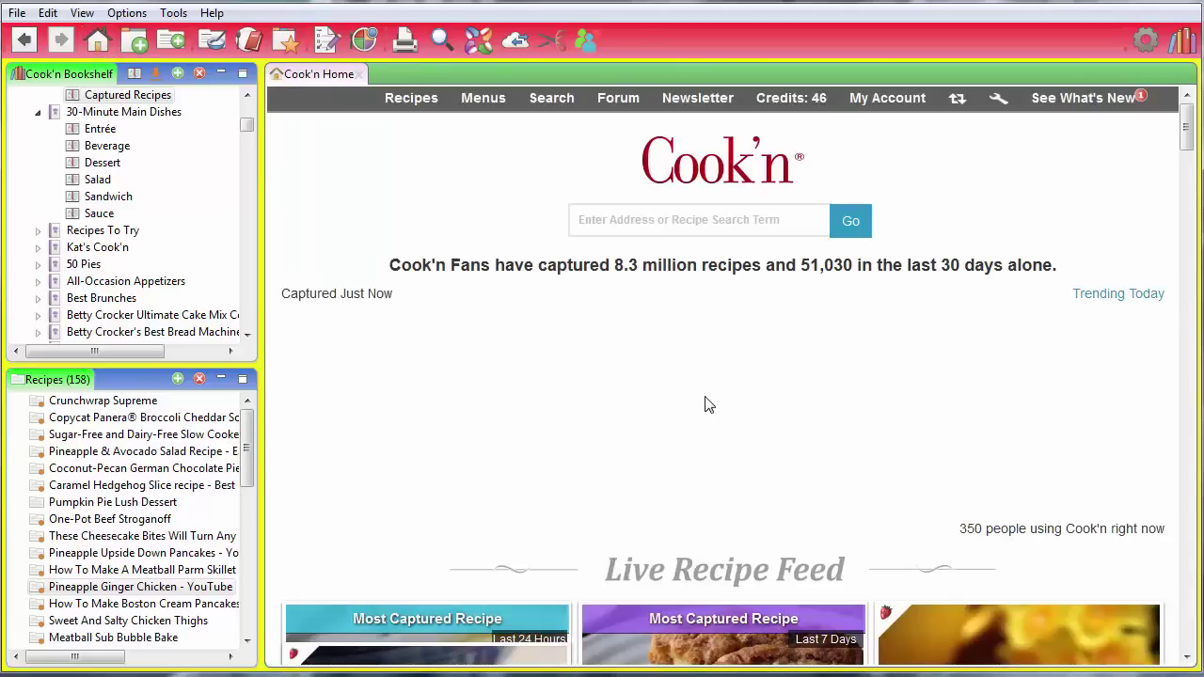
scroll(709, 404, "down", 3)
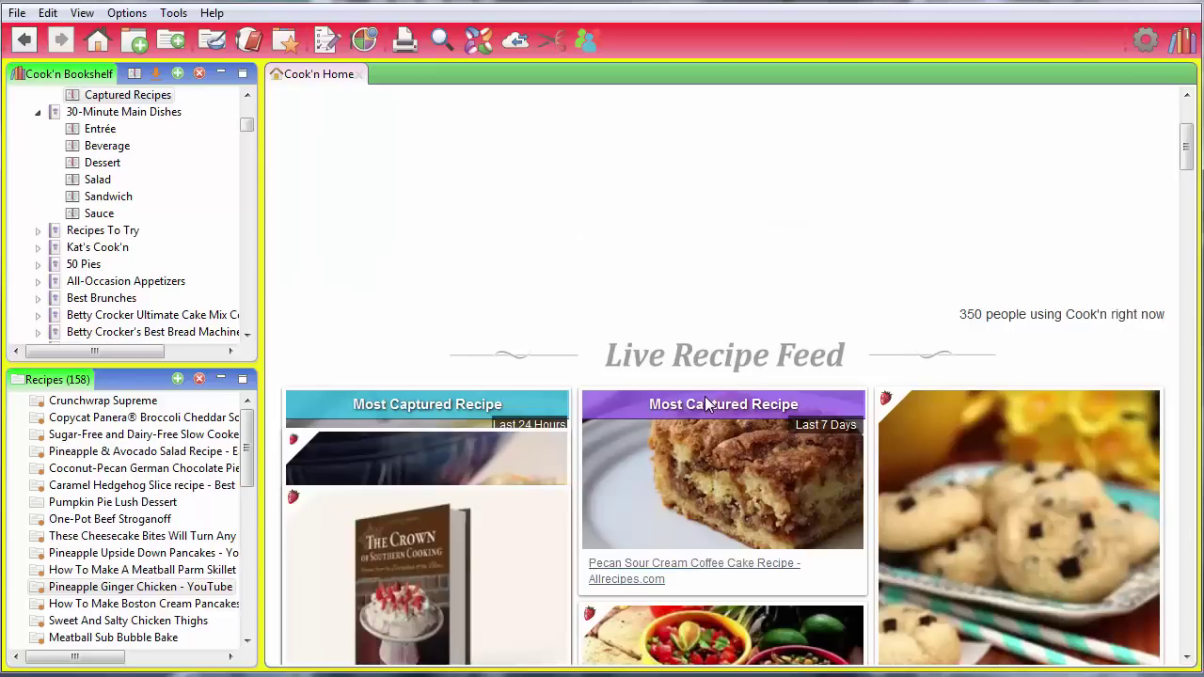
scroll(708, 404, "down", 4)
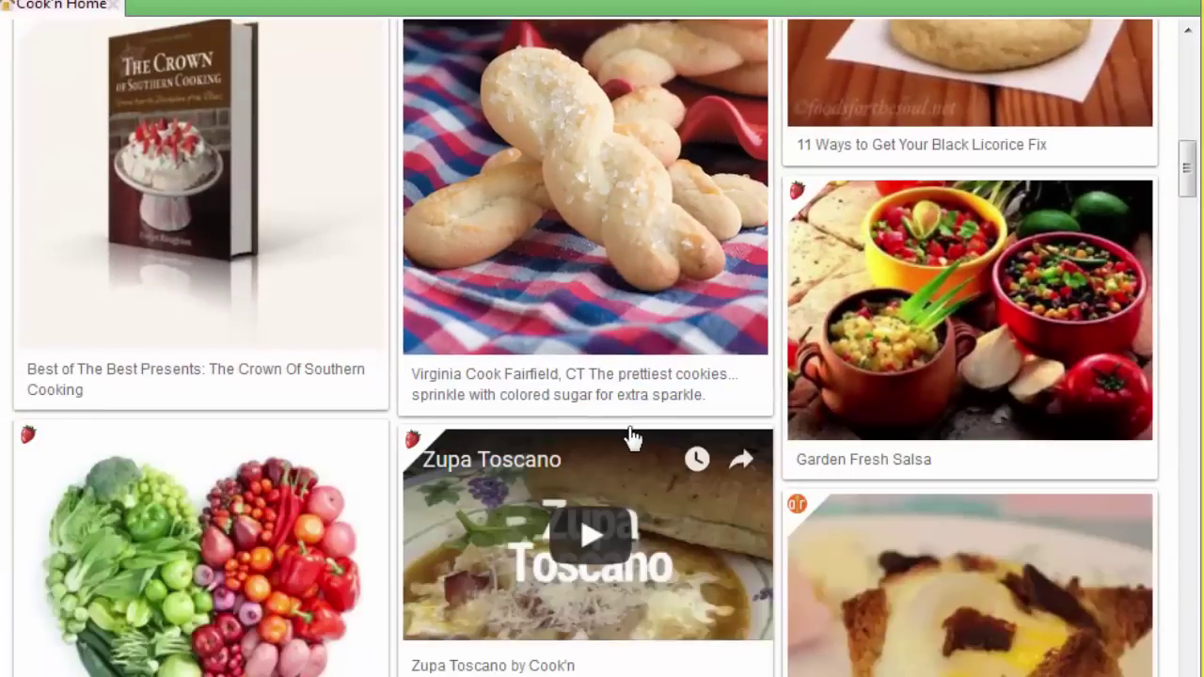
scroll(632, 439, "up", 5)
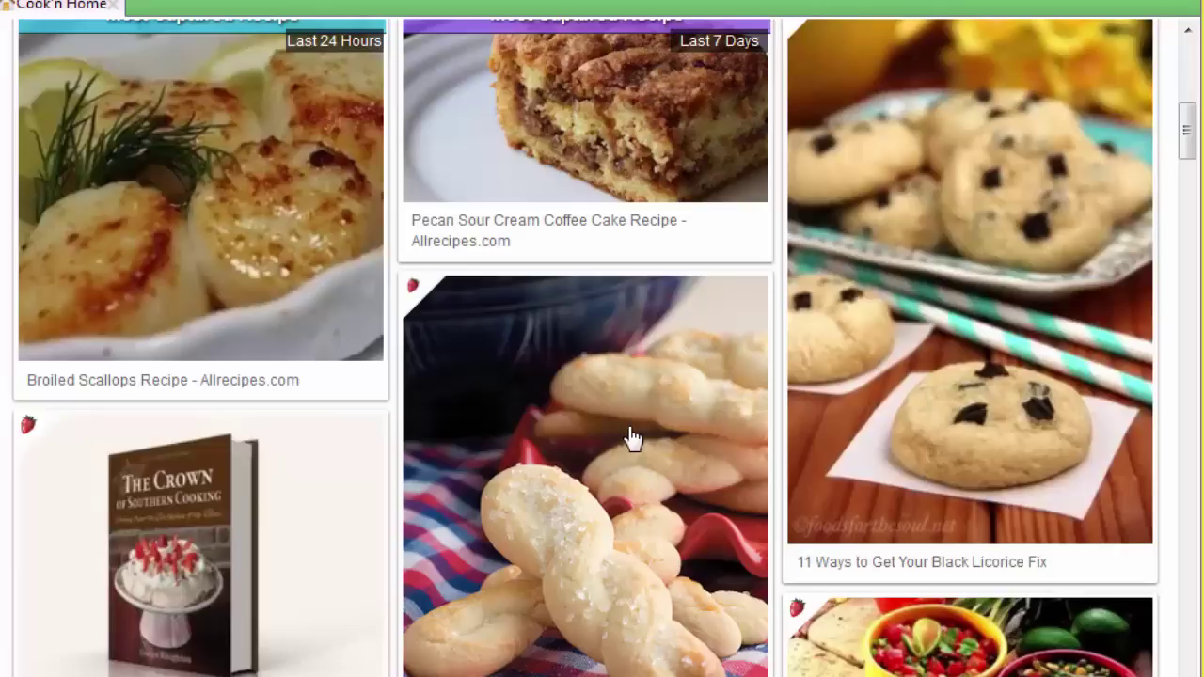
scroll(632, 439, "up", 10)
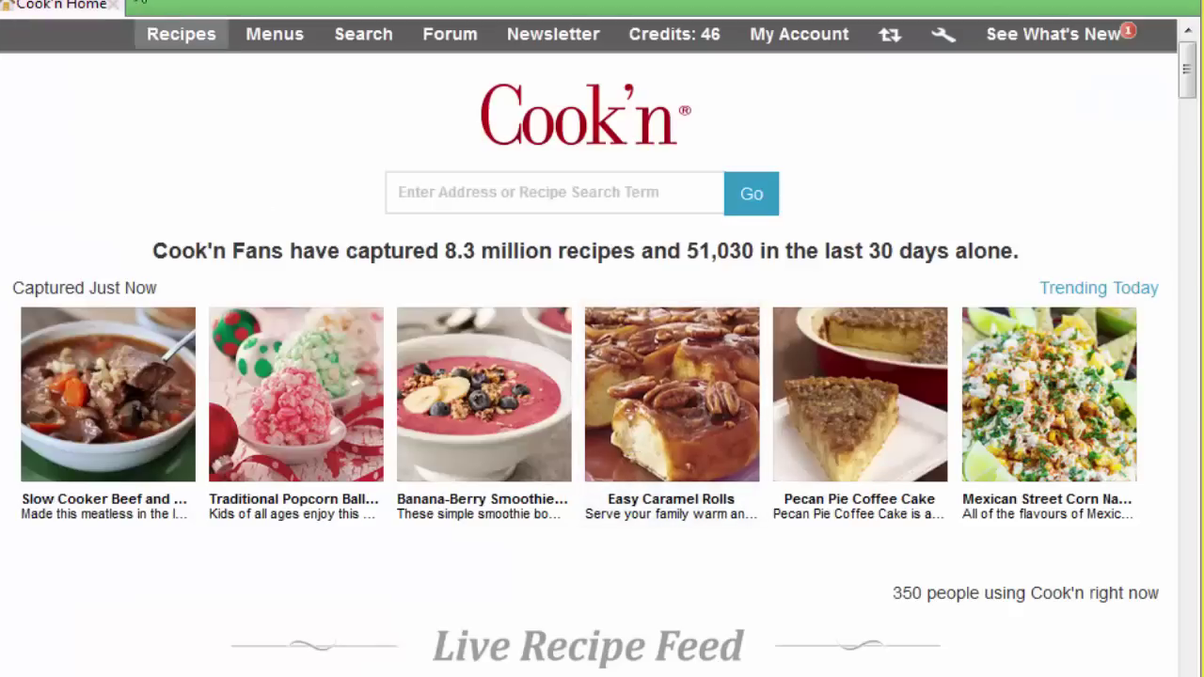
Open the Cookbook Library and look through the cookbook covers under My Cookbooks
left_click(207, 45)
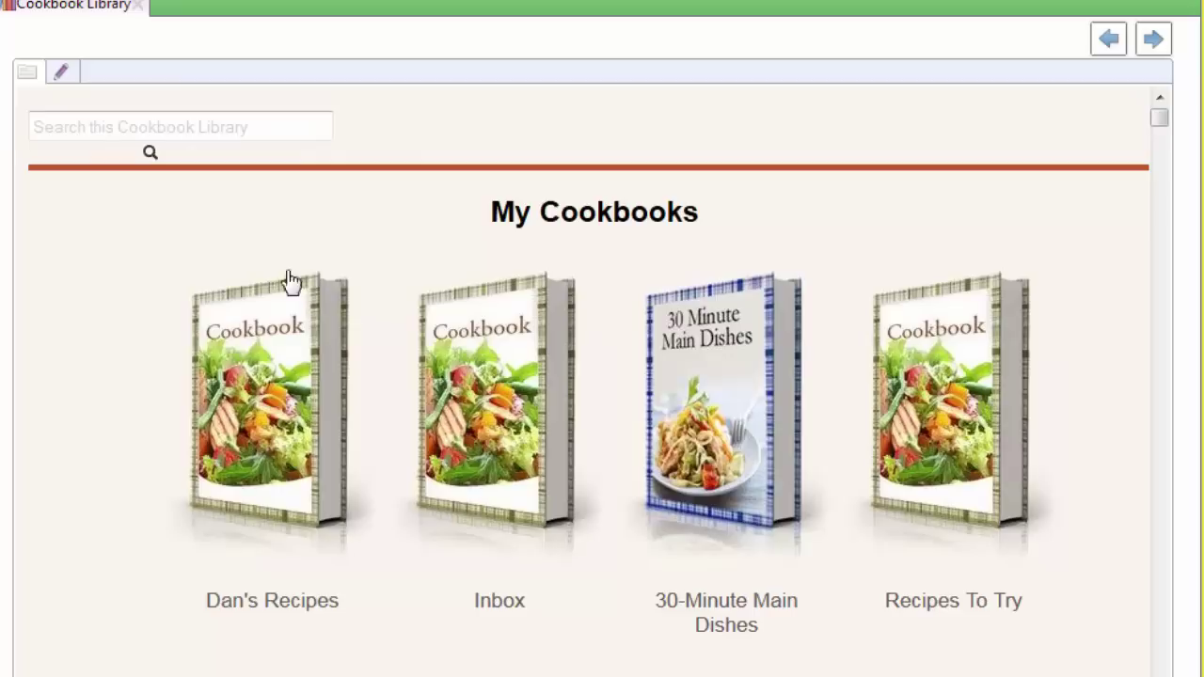
scroll(499, 404, "down", 5)
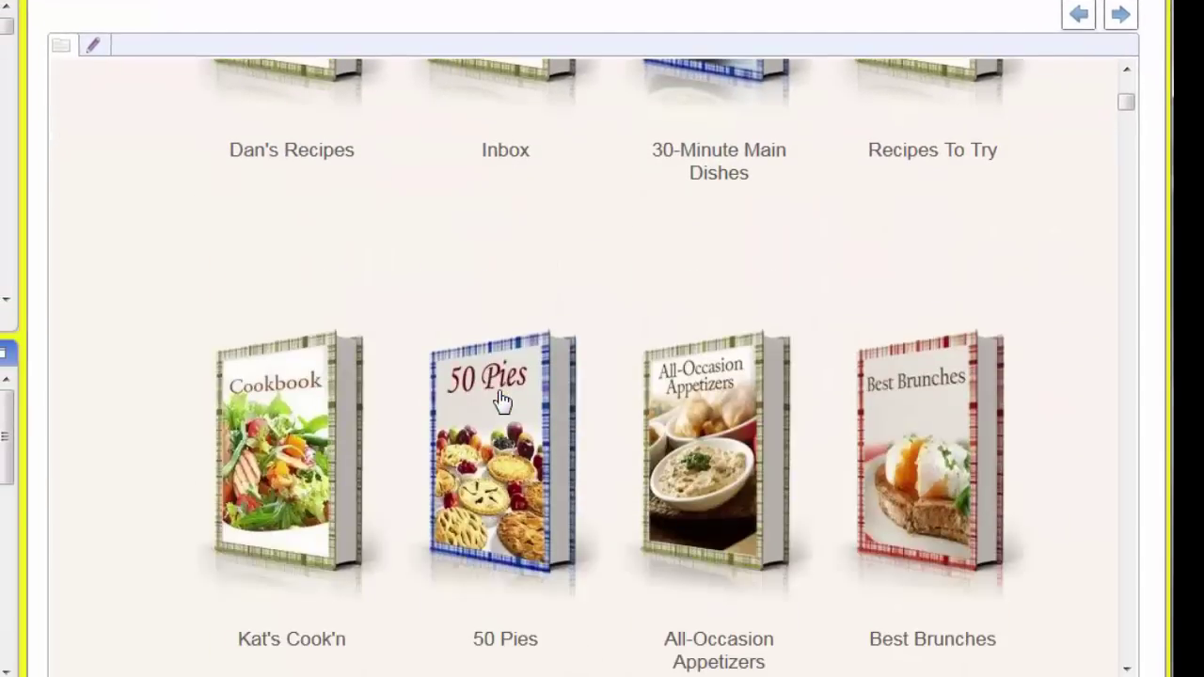
scroll(501, 402, "down", 5)
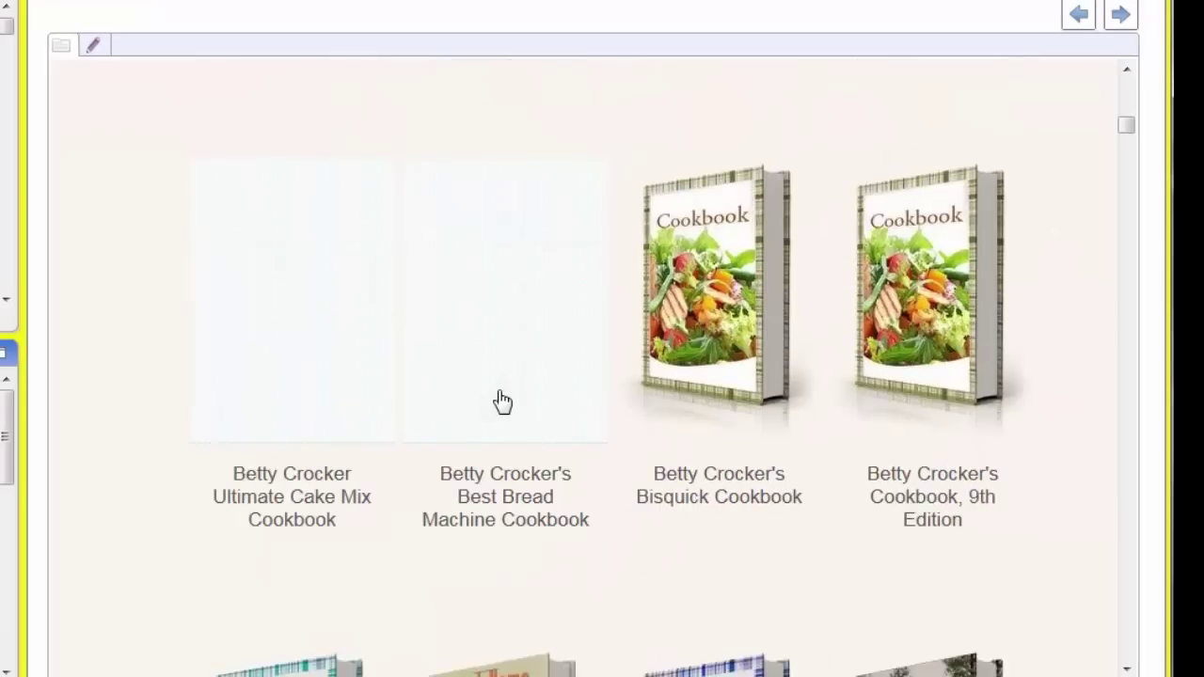
scroll(503, 402, "down", 20)
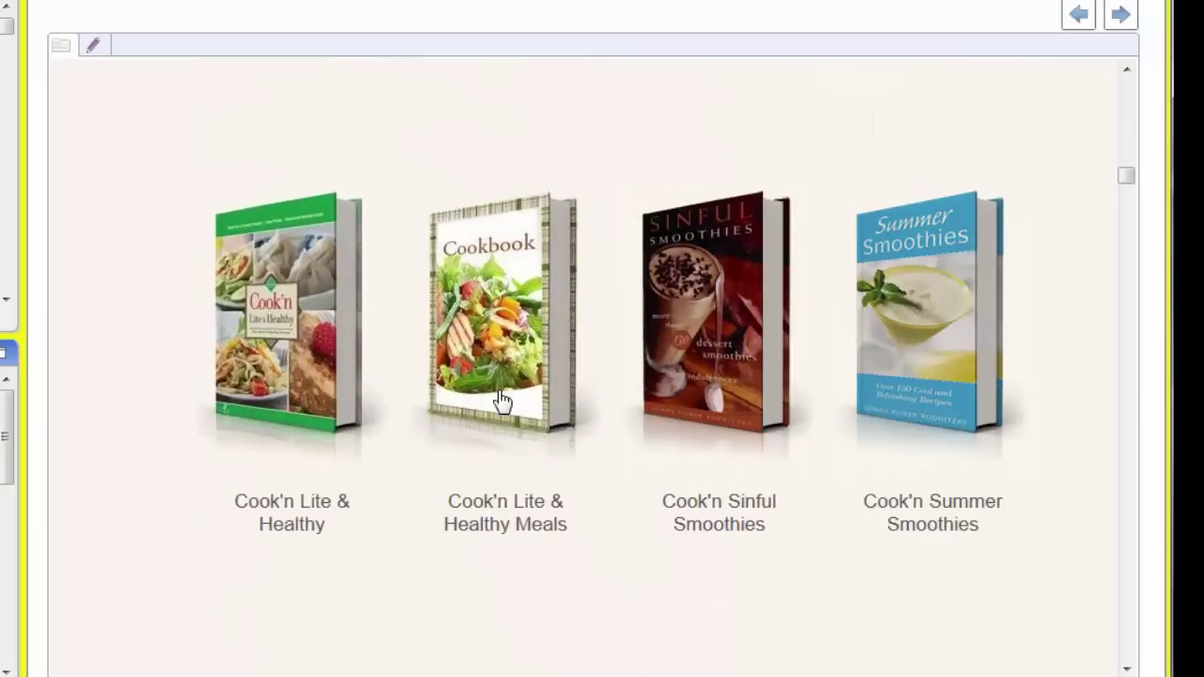
scroll(503, 402, "down", 20)
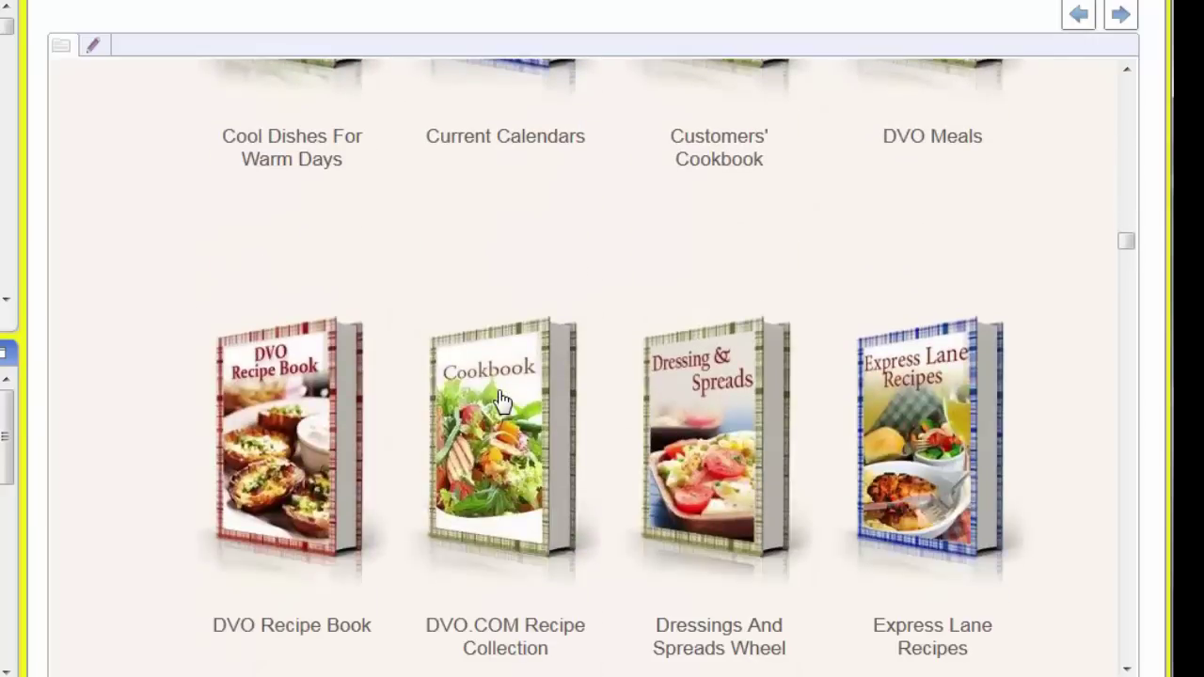
scroll(502, 402, "down", 20)
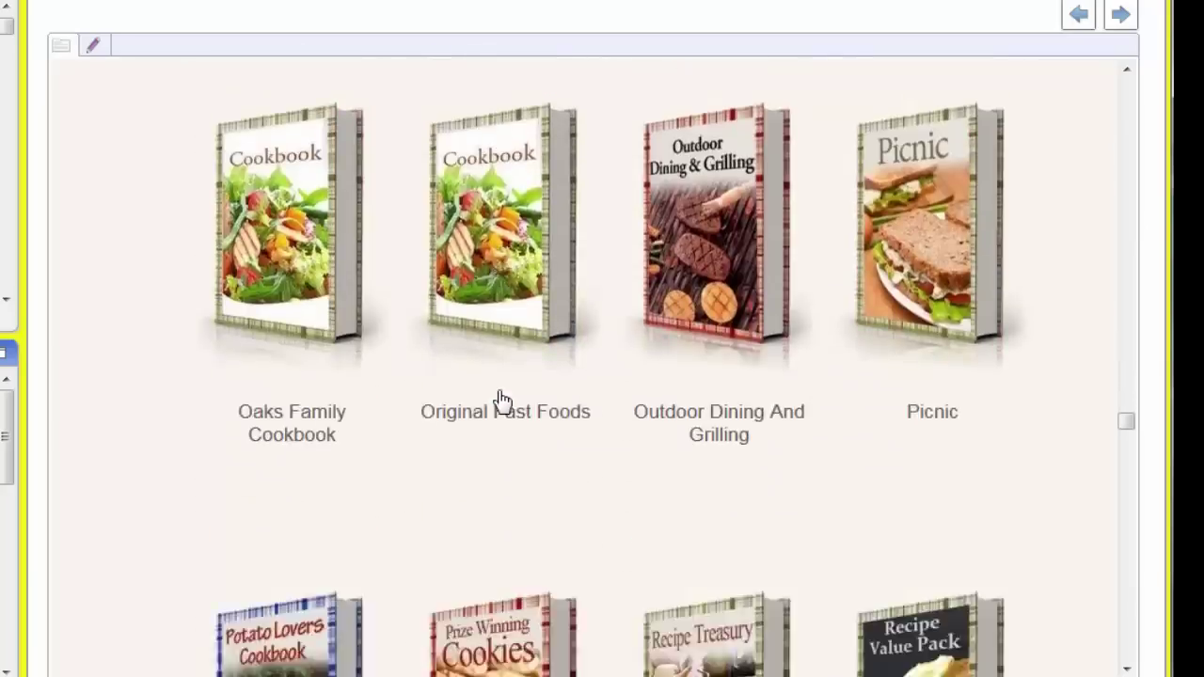
scroll(503, 402, "down", 20)
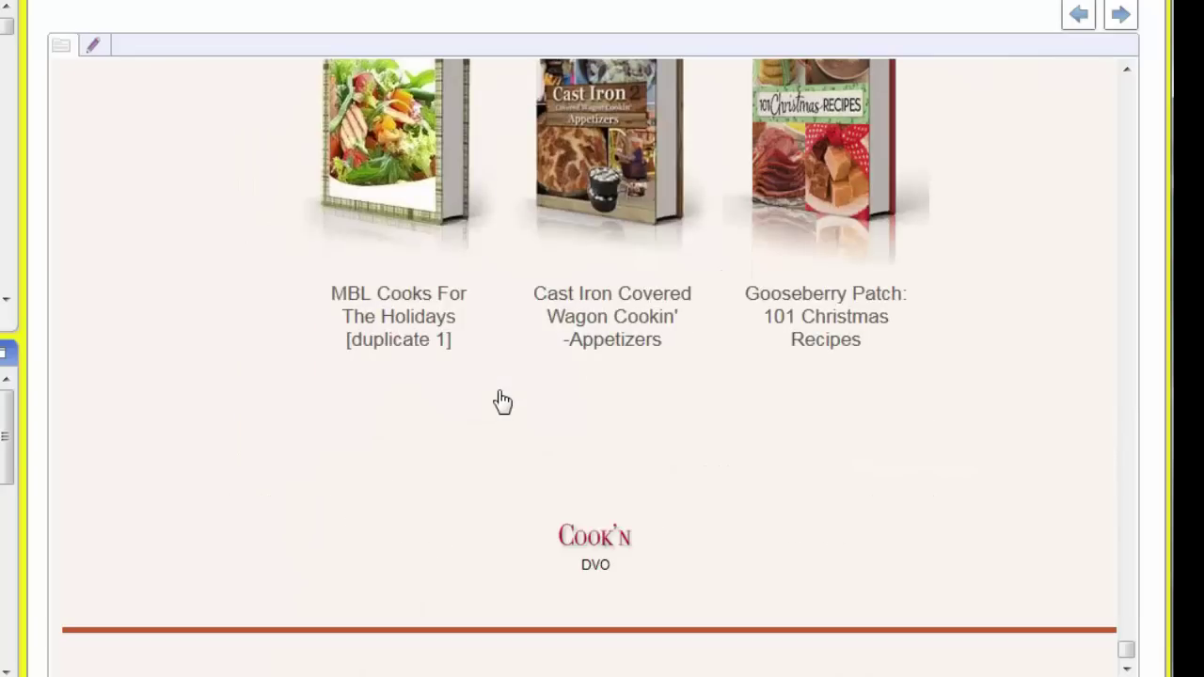
scroll(503, 401, "up", 2)
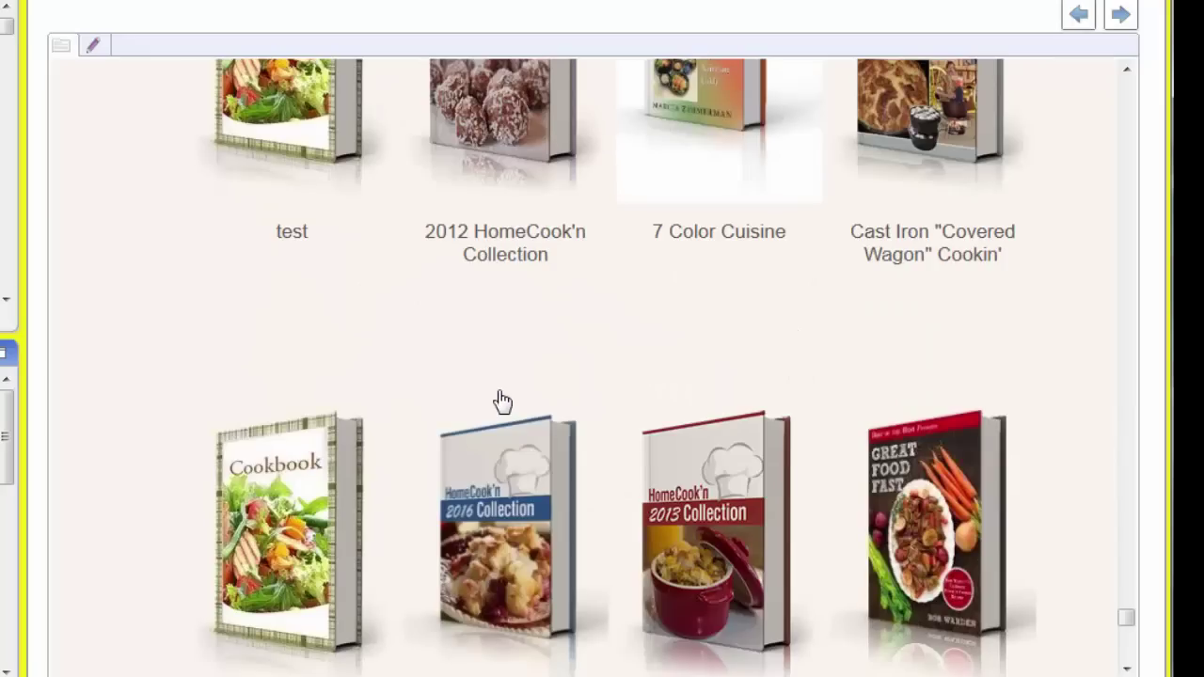
scroll(502, 402, "up", 2)
scroll(502, 402, "down", 4)
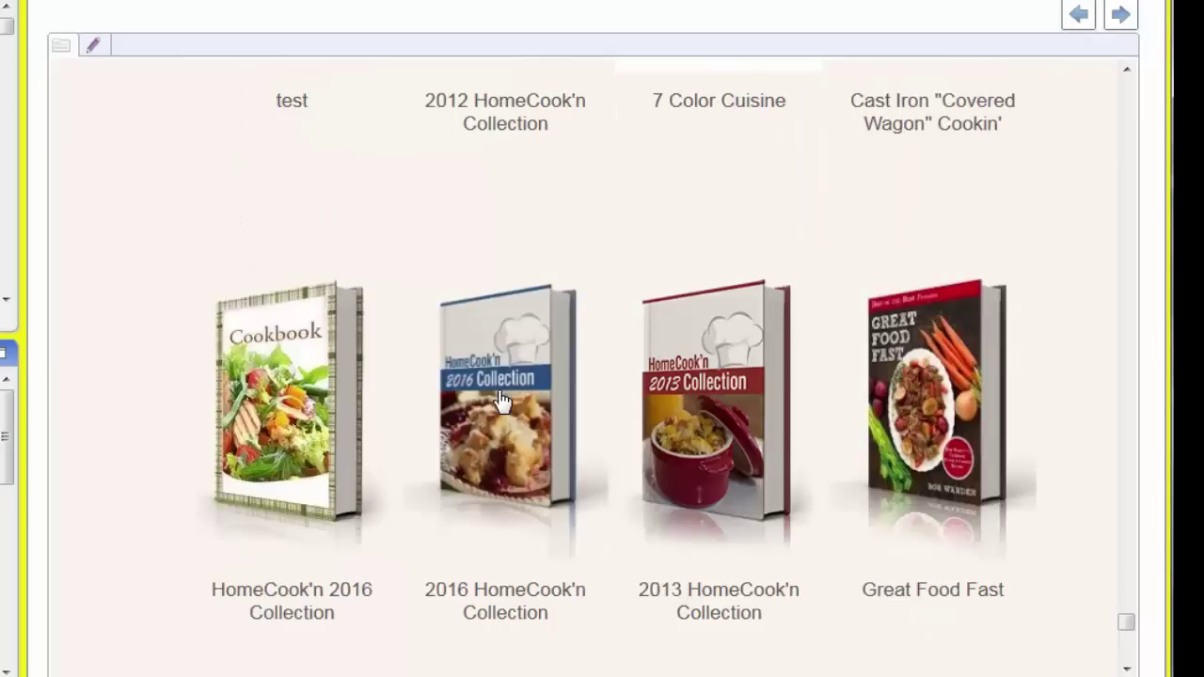
Open the 2016 HomeCook'n Collection cookbook and look through its monthly chapters
double_click(503, 400)
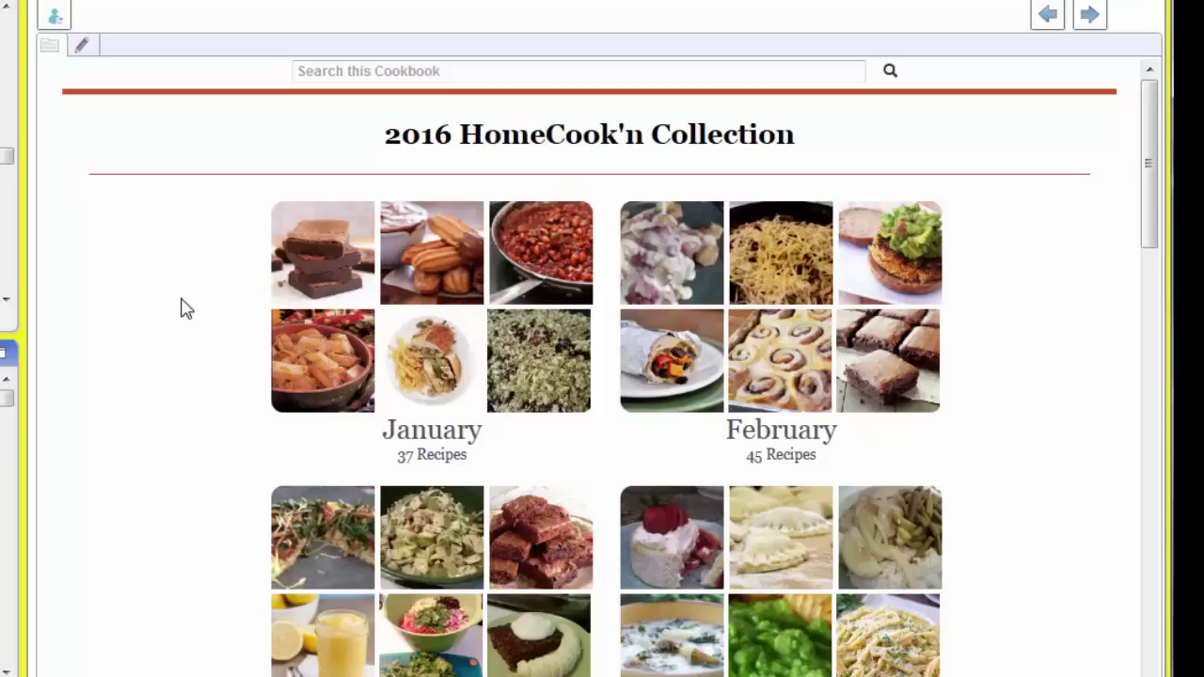
scroll(185, 308, "down", 15)
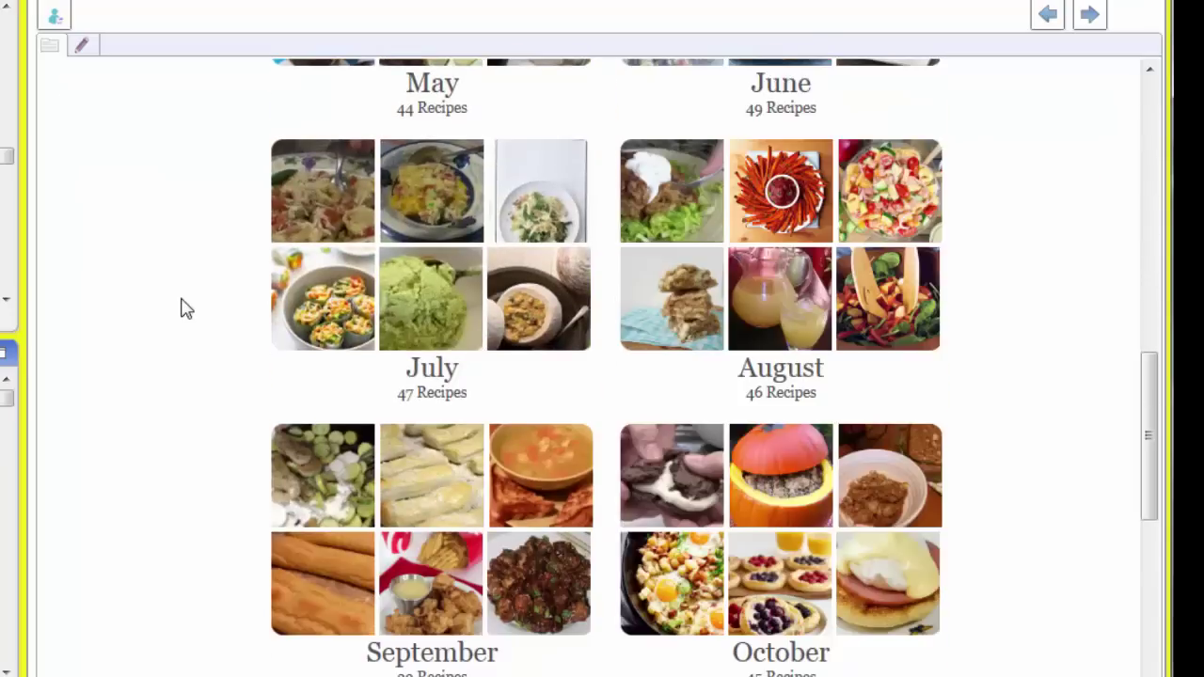
scroll(185, 309, "down", 2)
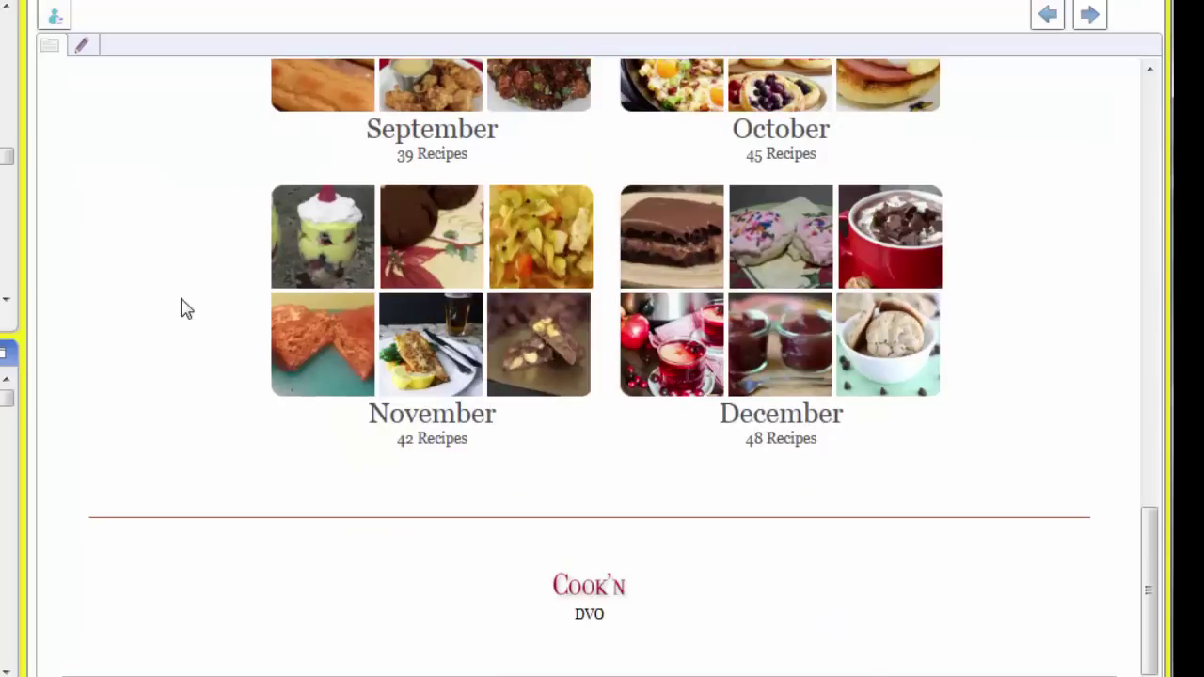
scroll(185, 309, "up", 15)
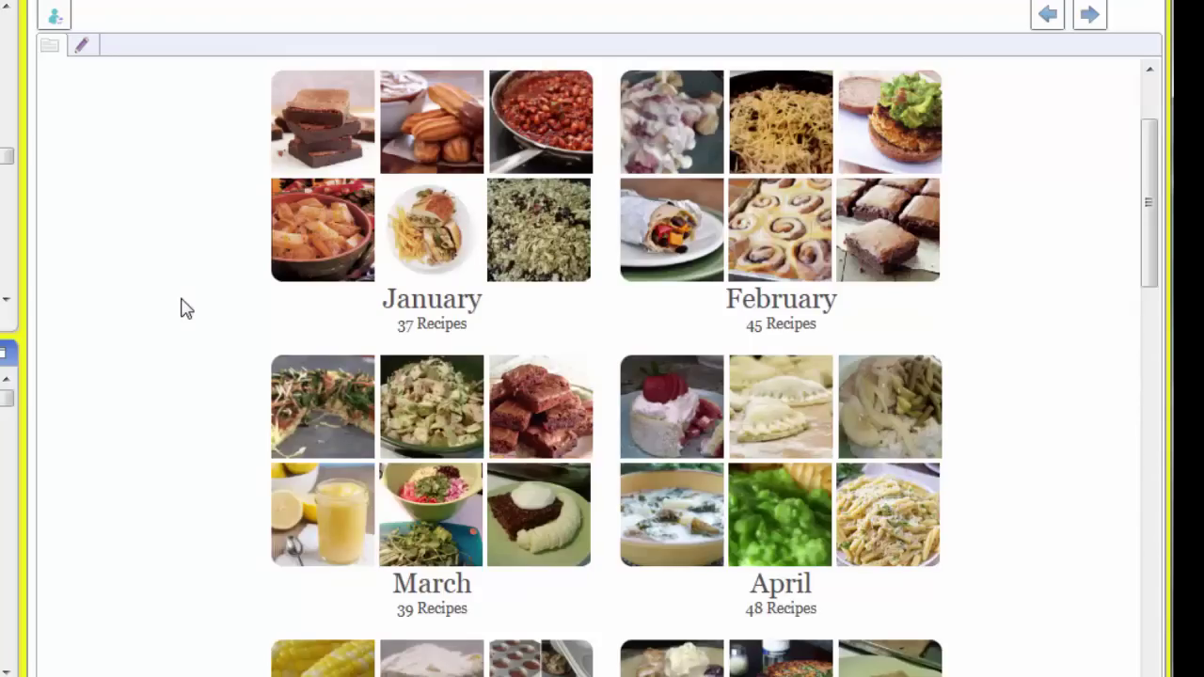
scroll(185, 308, "up", 2)
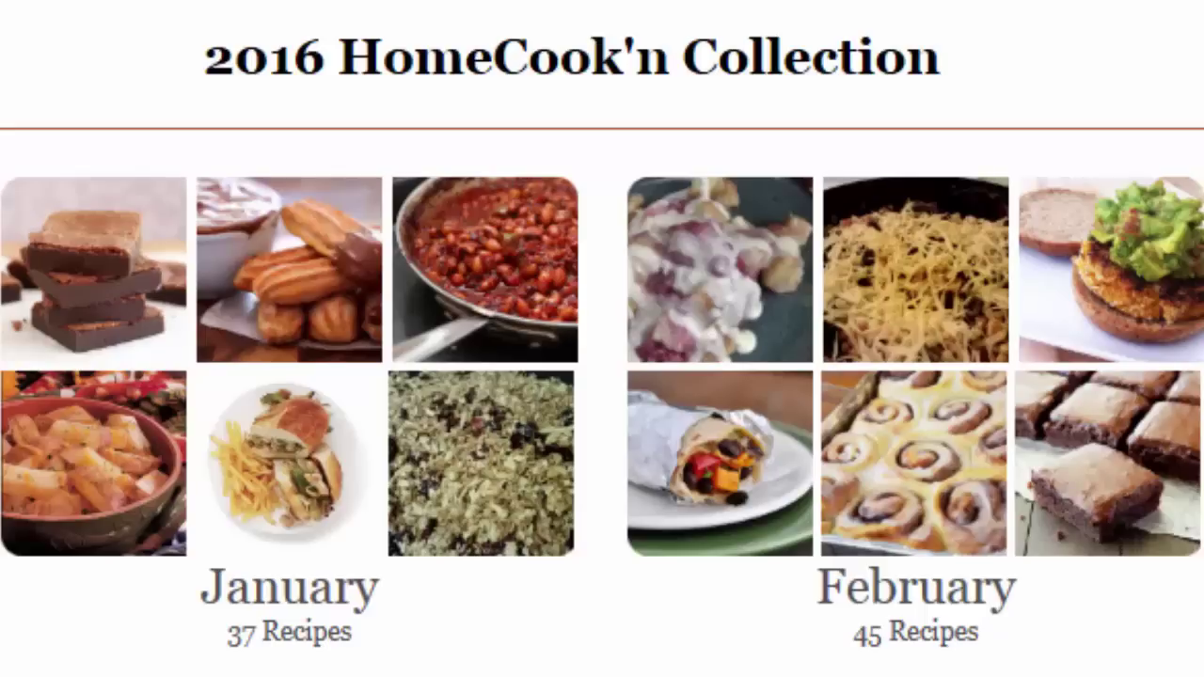
scroll(602, 339, "down", 10)
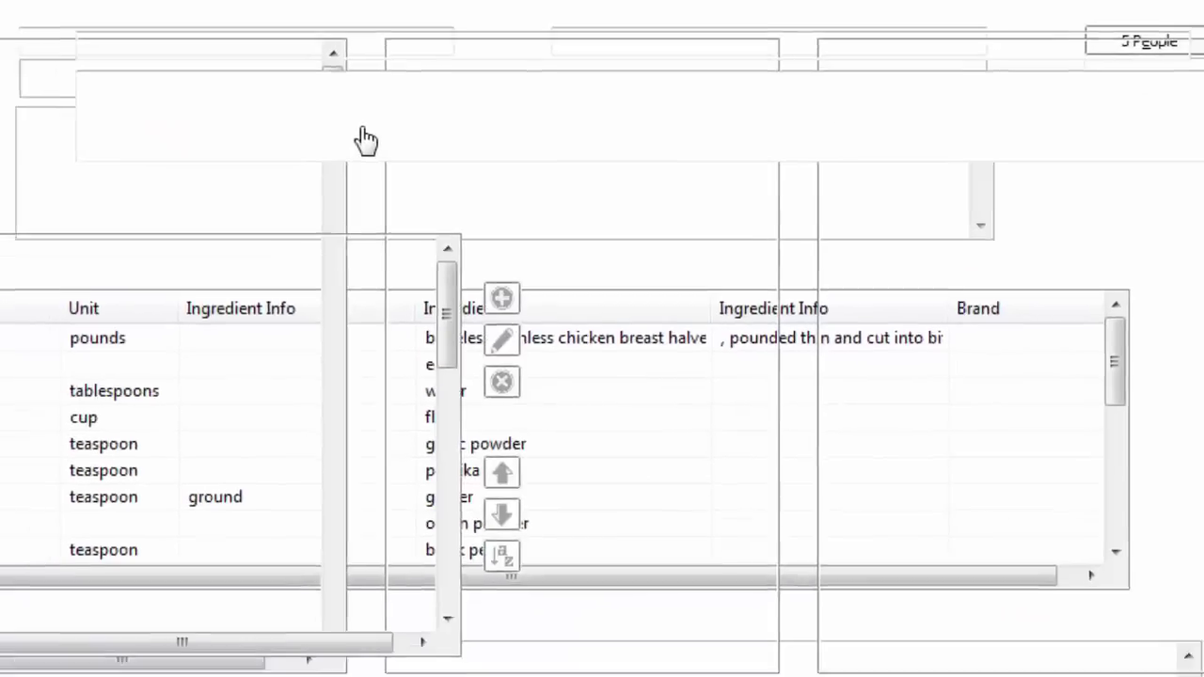
Open the May chapter, look through its recipe tiles and open the featured pineapple recipe
left_click(259, 156)
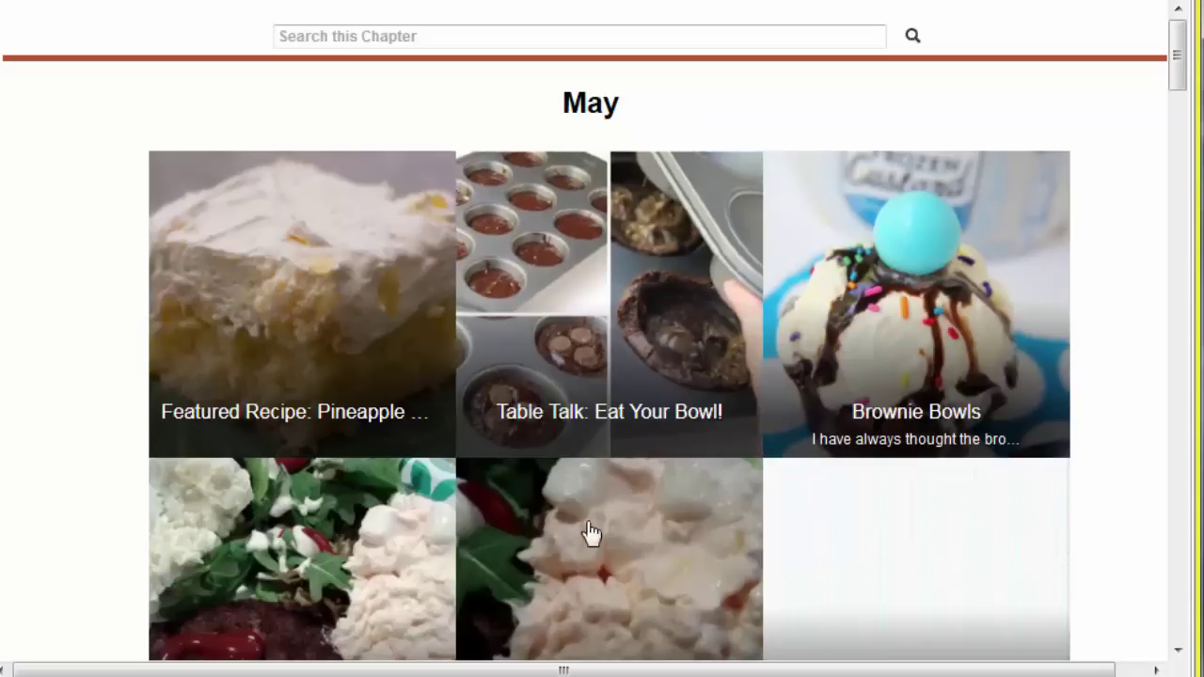
scroll(403, 559, "down", 3)
scroll(402, 559, "up", 3)
scroll(389, 559, "down", 4)
scroll(390, 559, "down", 3)
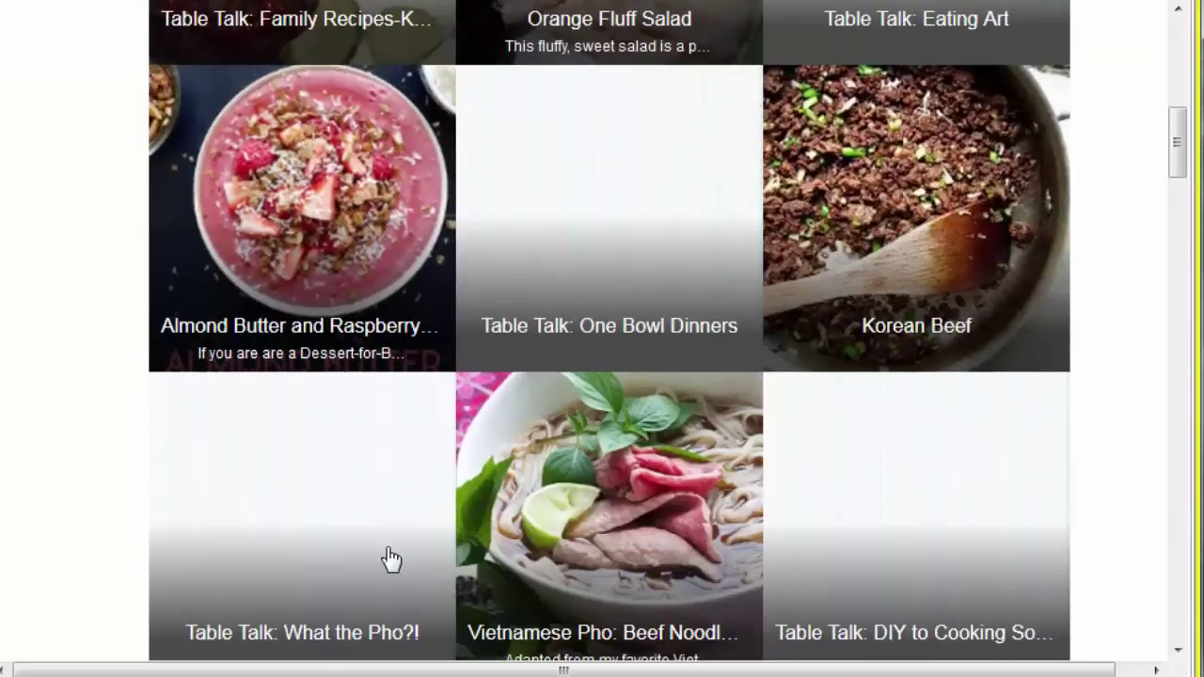
scroll(391, 559, "down", 6)
scroll(391, 559, "down", 5)
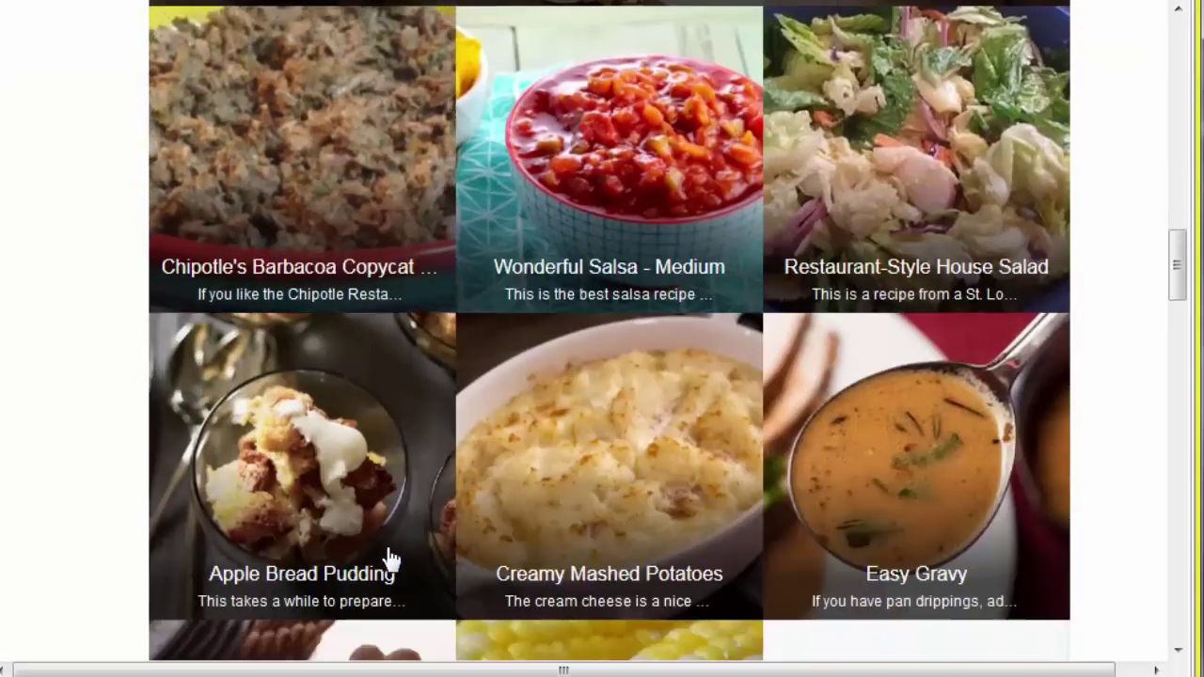
scroll(391, 559, "down", 4)
scroll(390, 559, "down", 4)
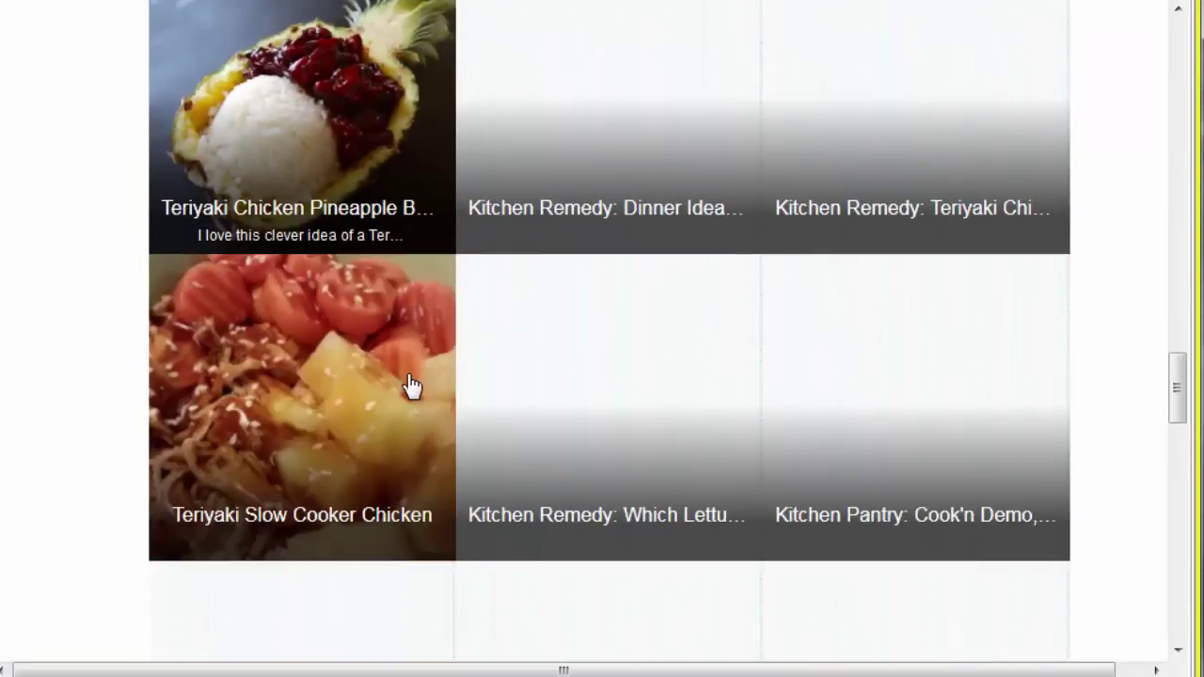
scroll(411, 385, "up", 5)
scroll(411, 384, "down", 7)
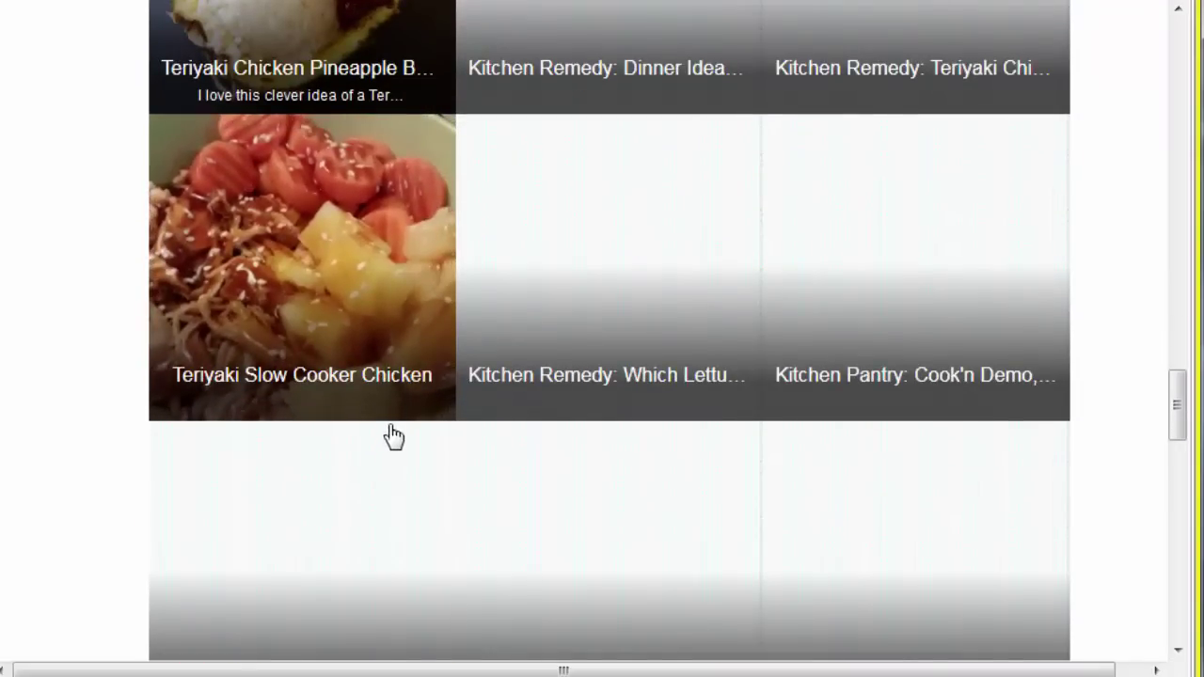
scroll(405, 298, "up", 5)
scroll(406, 298, "up", 5)
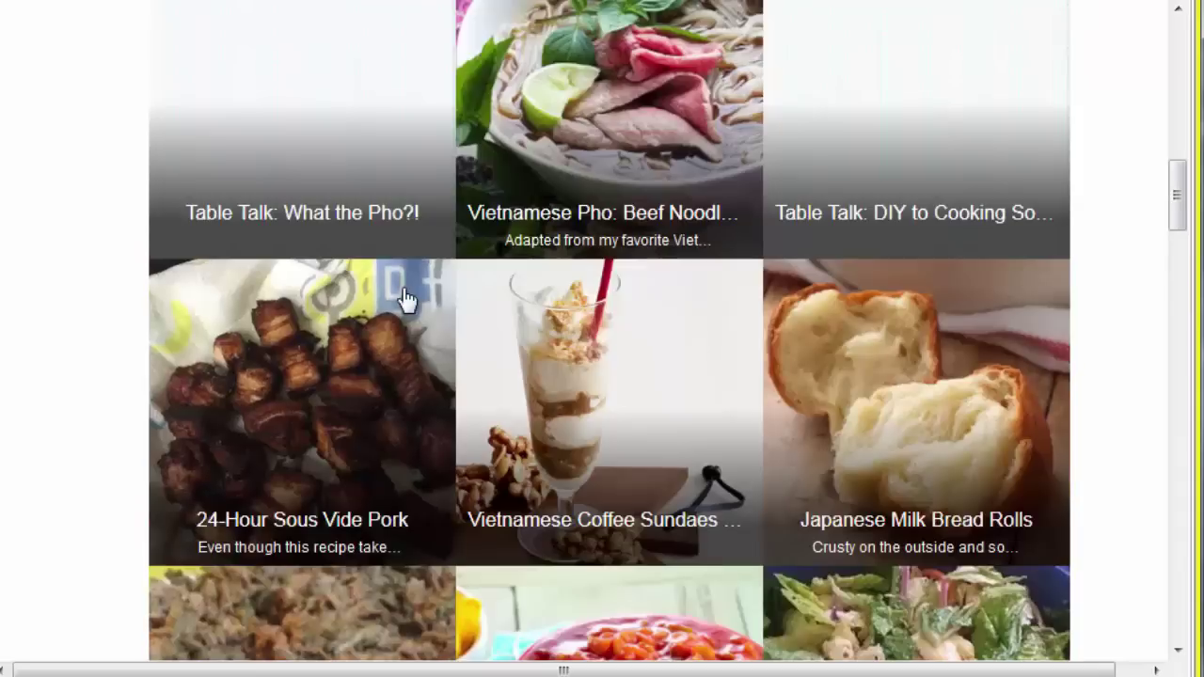
scroll(405, 298, "up", 5)
scroll(406, 299, "up", 5)
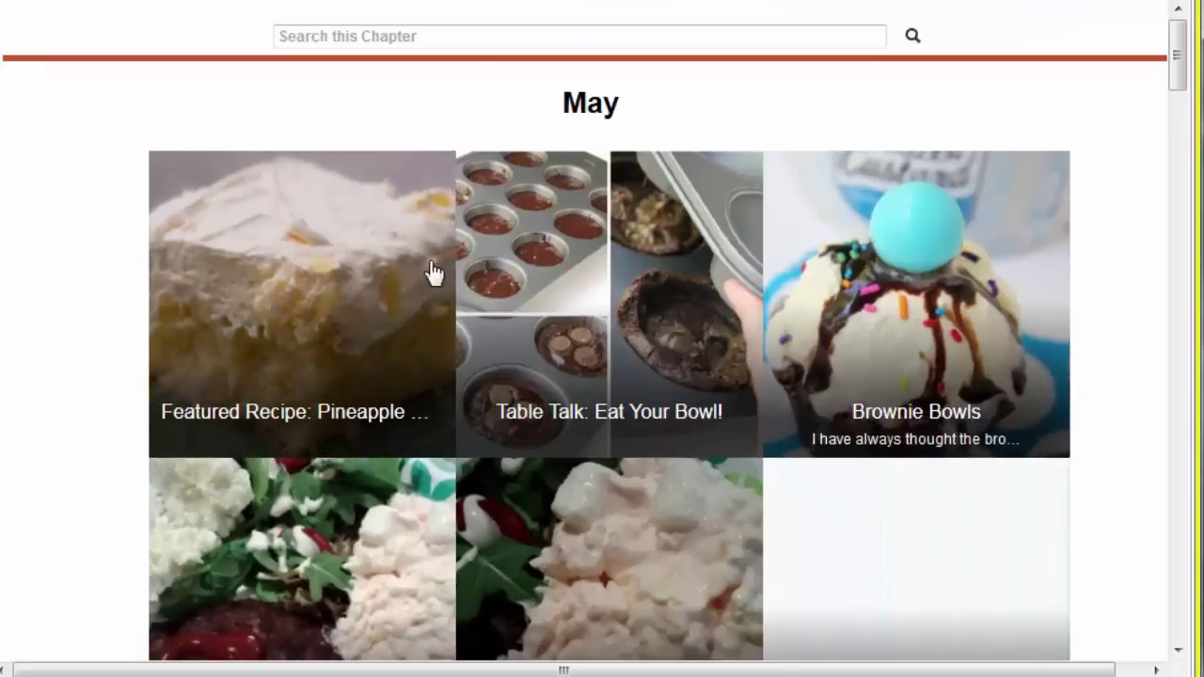
left_click(304, 274)
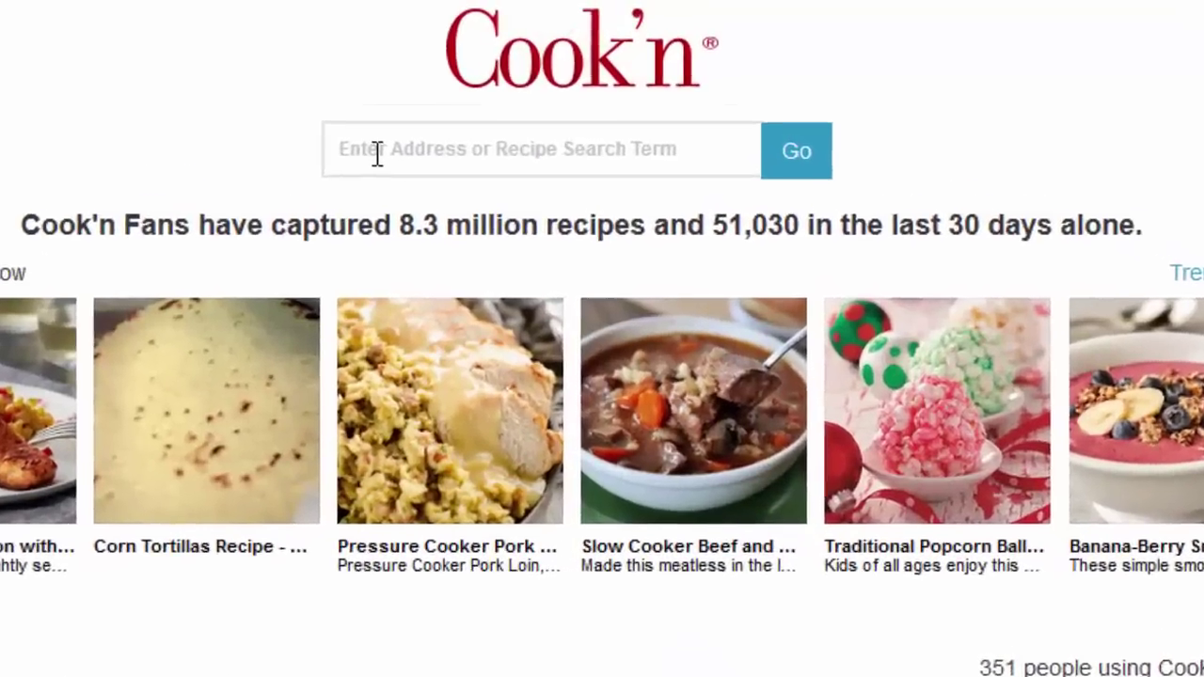
Search for recipes using the suggestion "chicken fettuccine alfredo" and look through the recipe results
left_click(430, 116)
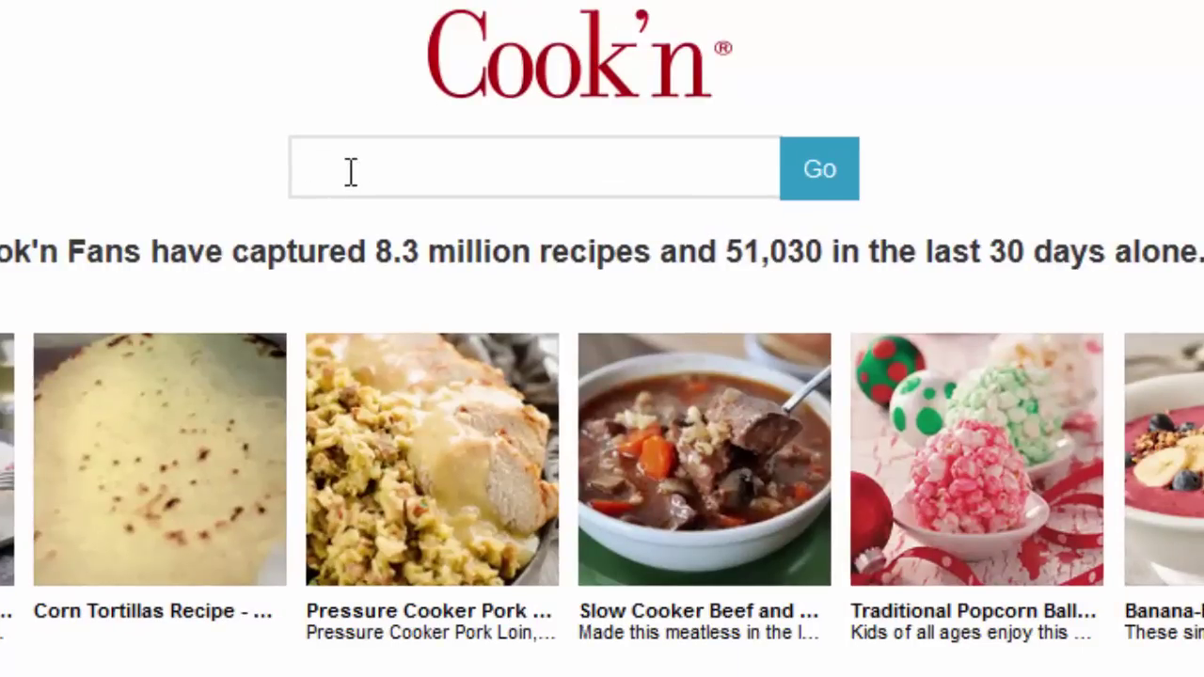
type("chicken fe")
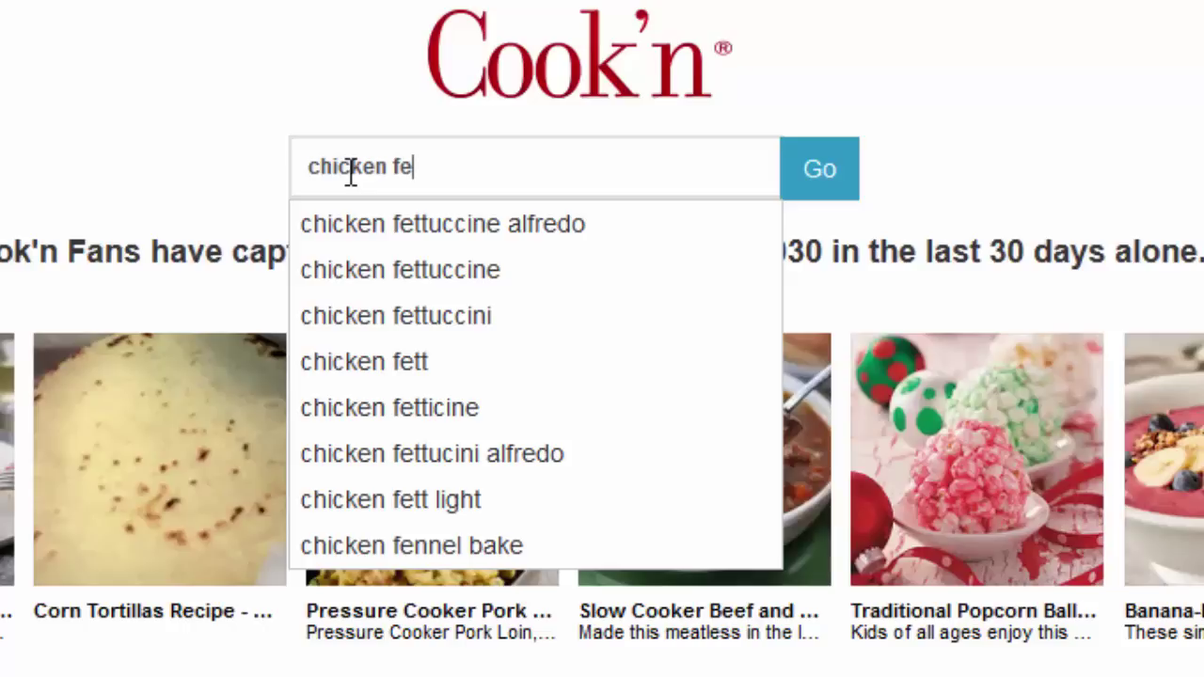
left_click(610, 231)
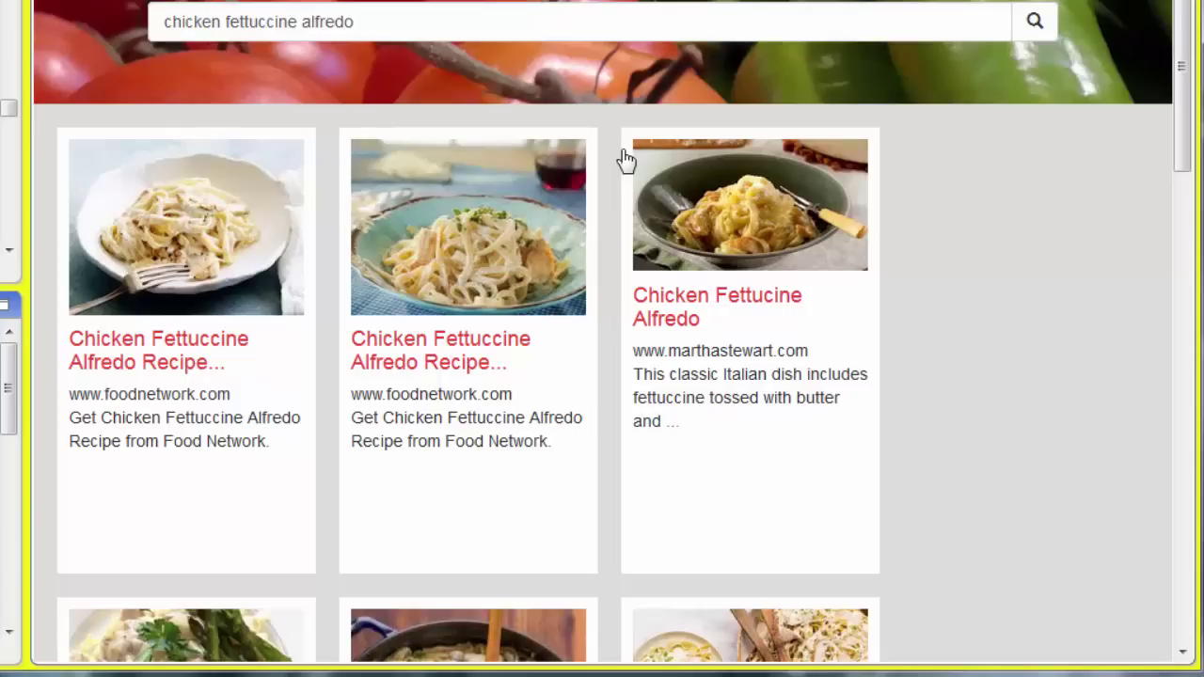
scroll(626, 160, "down", 13)
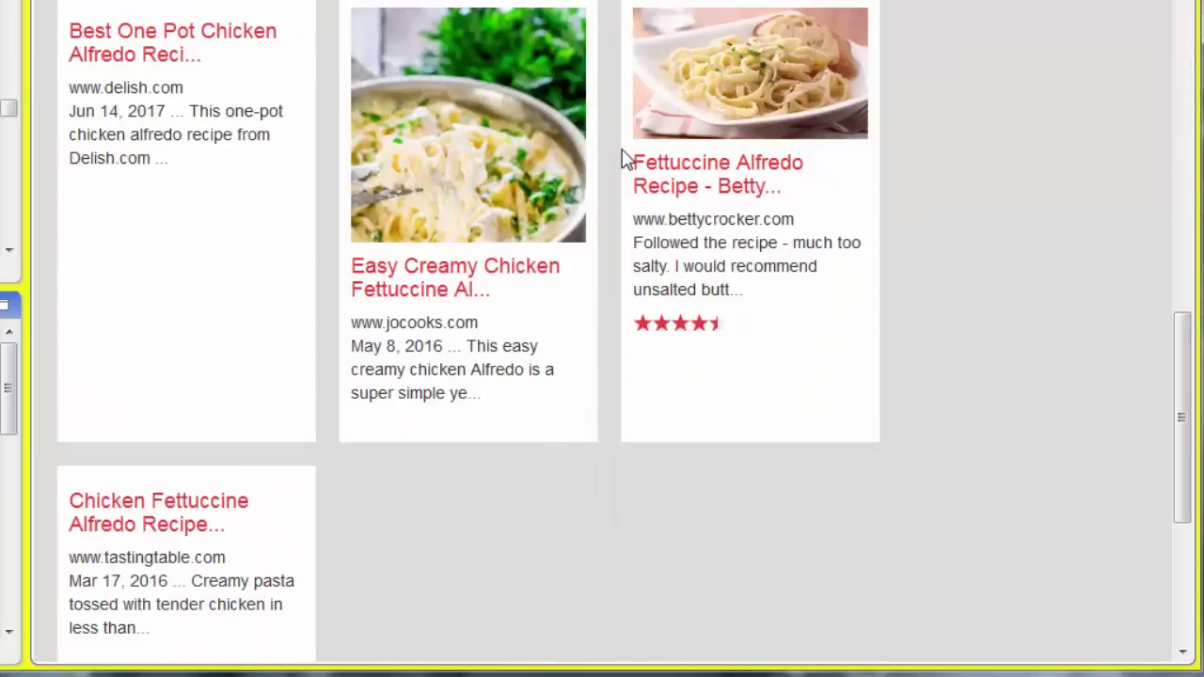
scroll(625, 160, "up", 15)
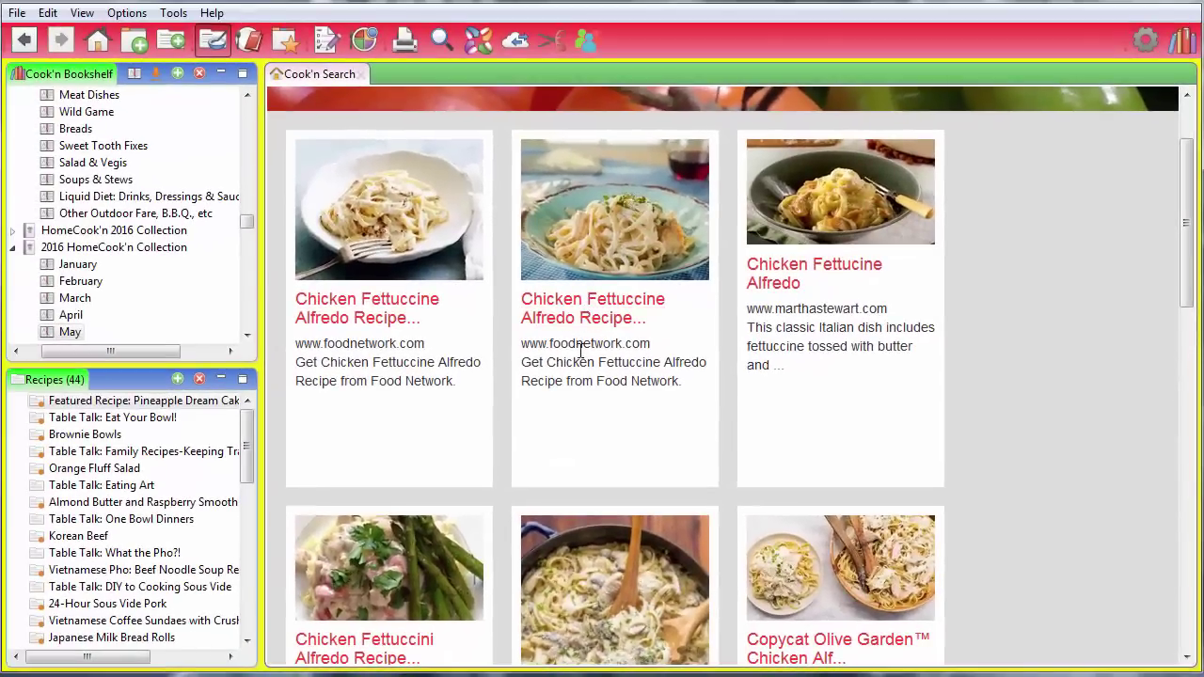
Open the Food Network Chicken Fettuccine Alfredo recipe and capture it to the desktop with the Cook'n browser plugin
left_click(605, 238)
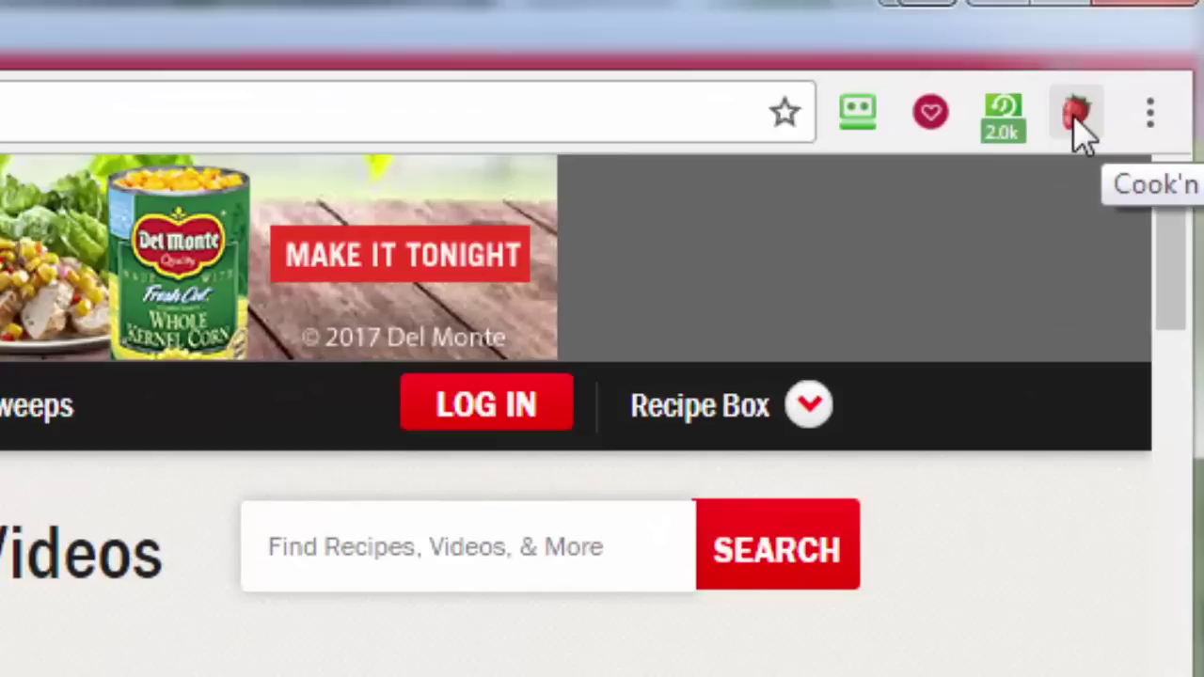
left_click(1075, 120)
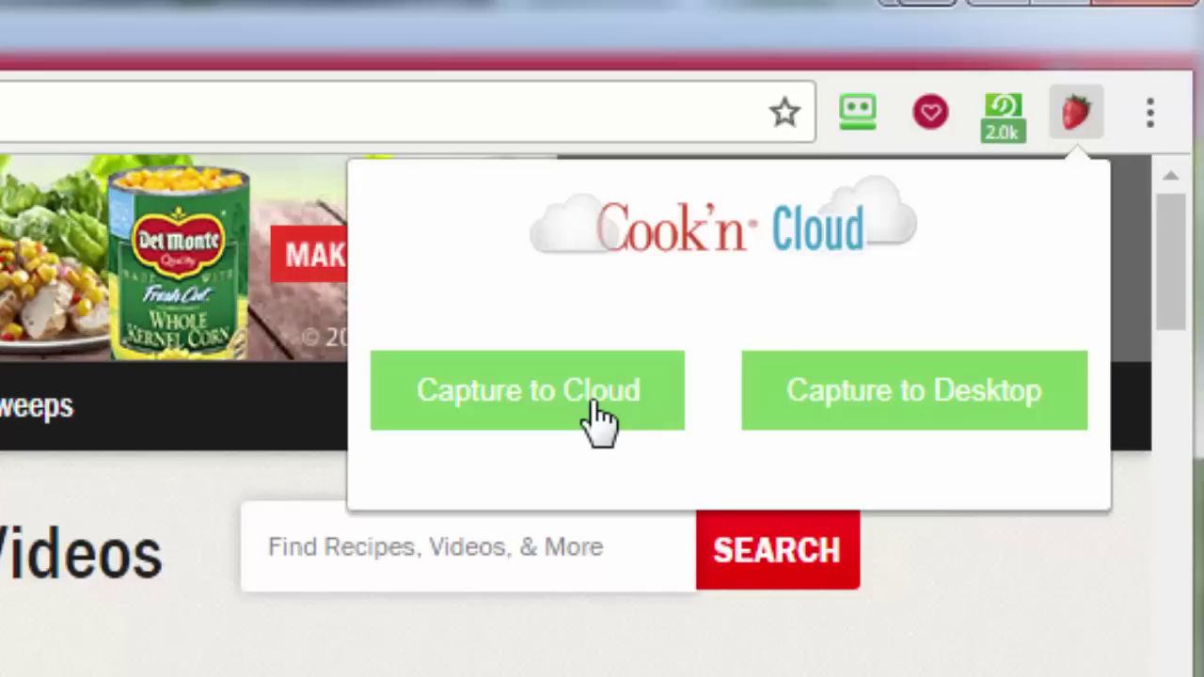
left_click(884, 419)
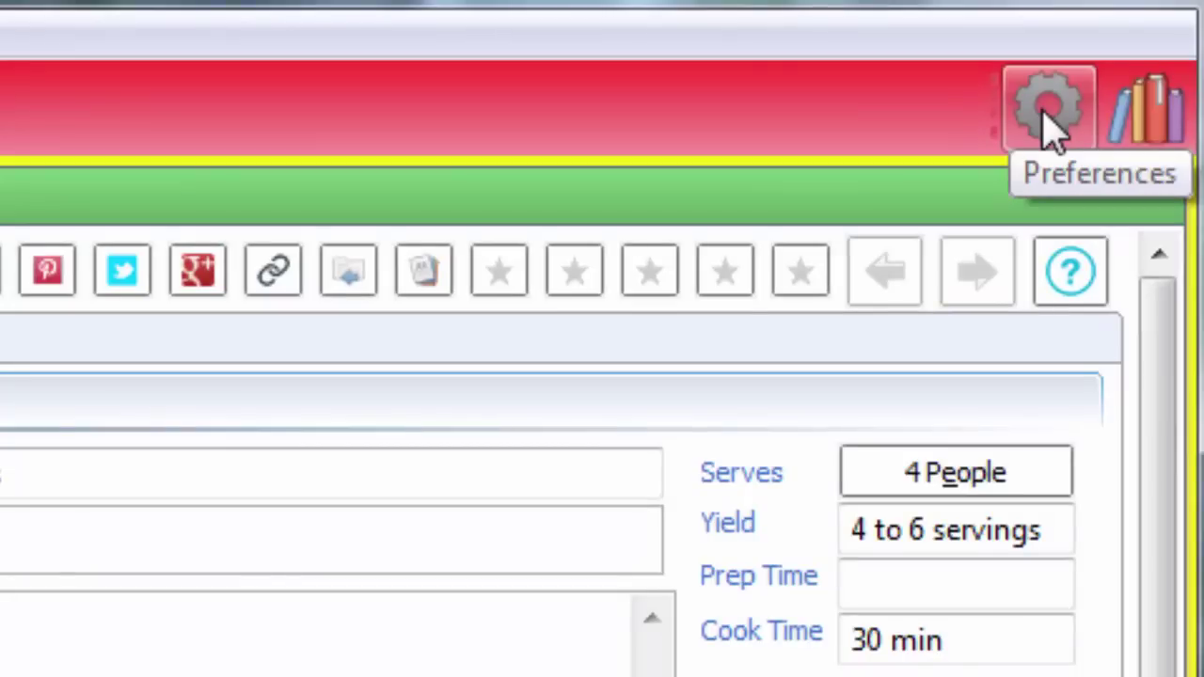
Review the general Cook'n Preferences and the Cook'n Cloud Preferences, and close the preferences without applying changes
left_click(1051, 127)
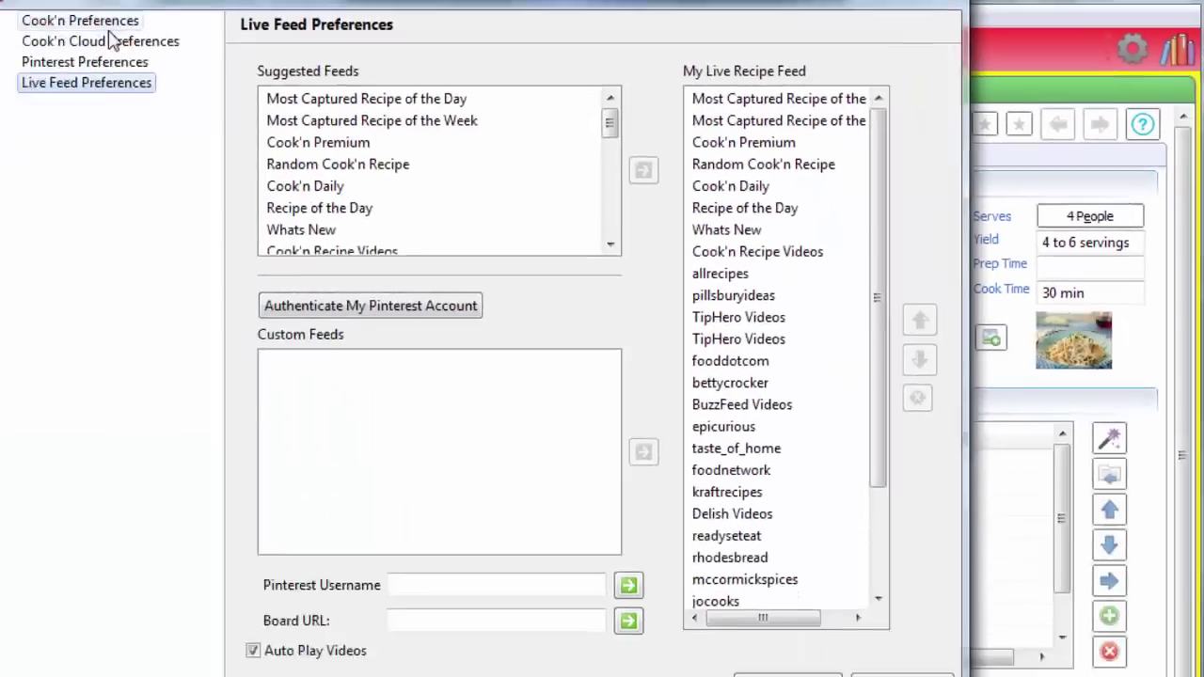
left_click(105, 26)
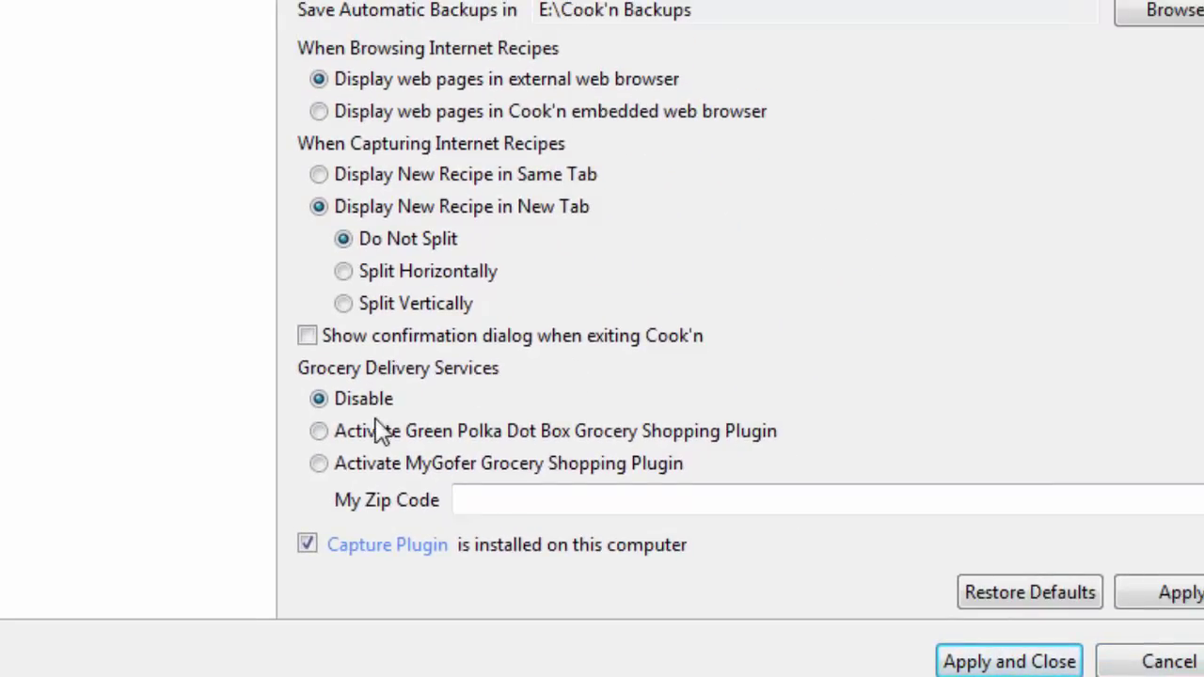
left_click(227, 47)
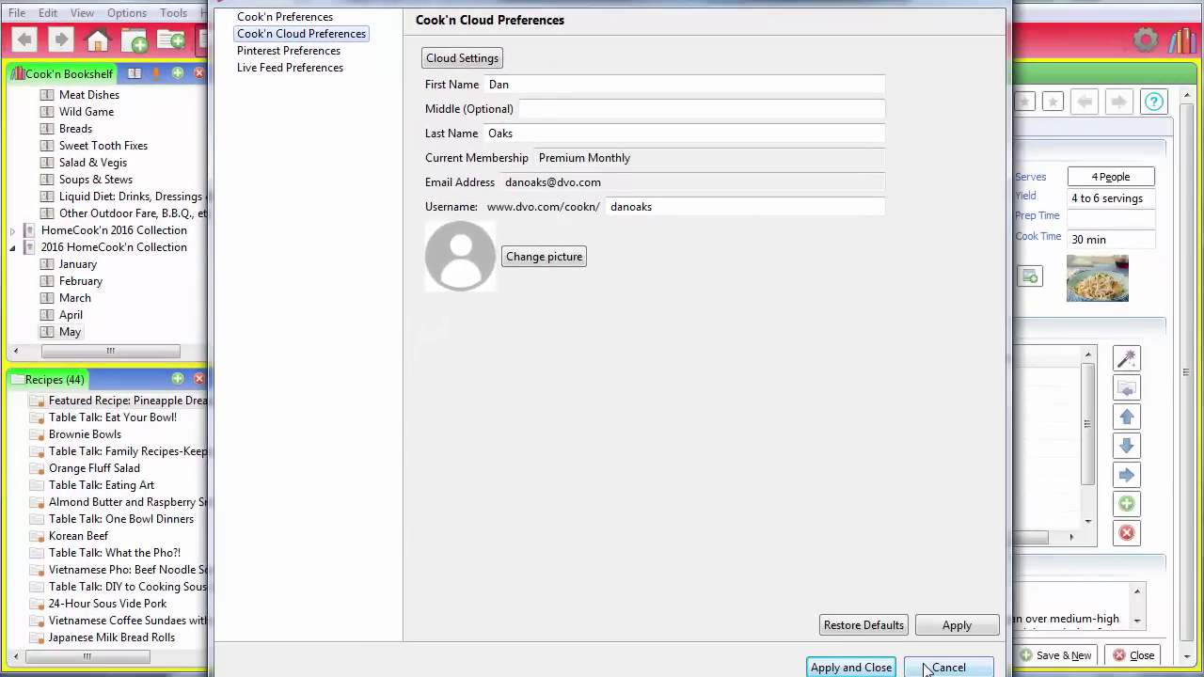
left_click(946, 667)
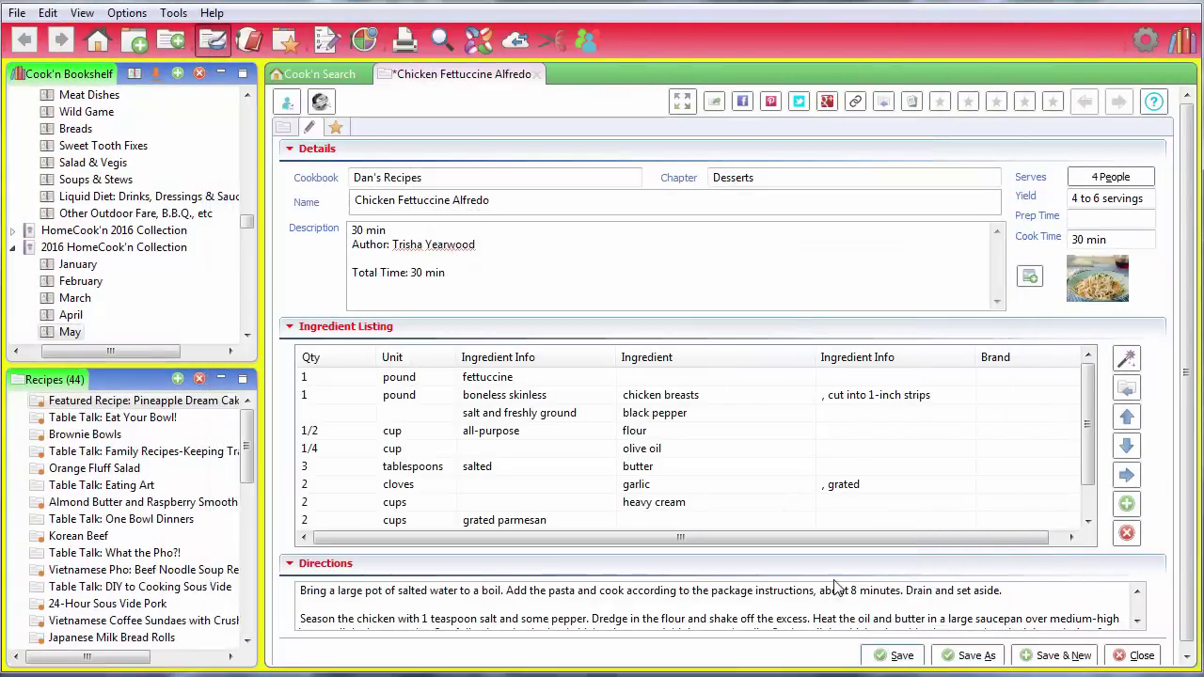
Leave the captured Chicken Fettuccine Alfredo recipe for the home page without saving it
left_click(97, 39)
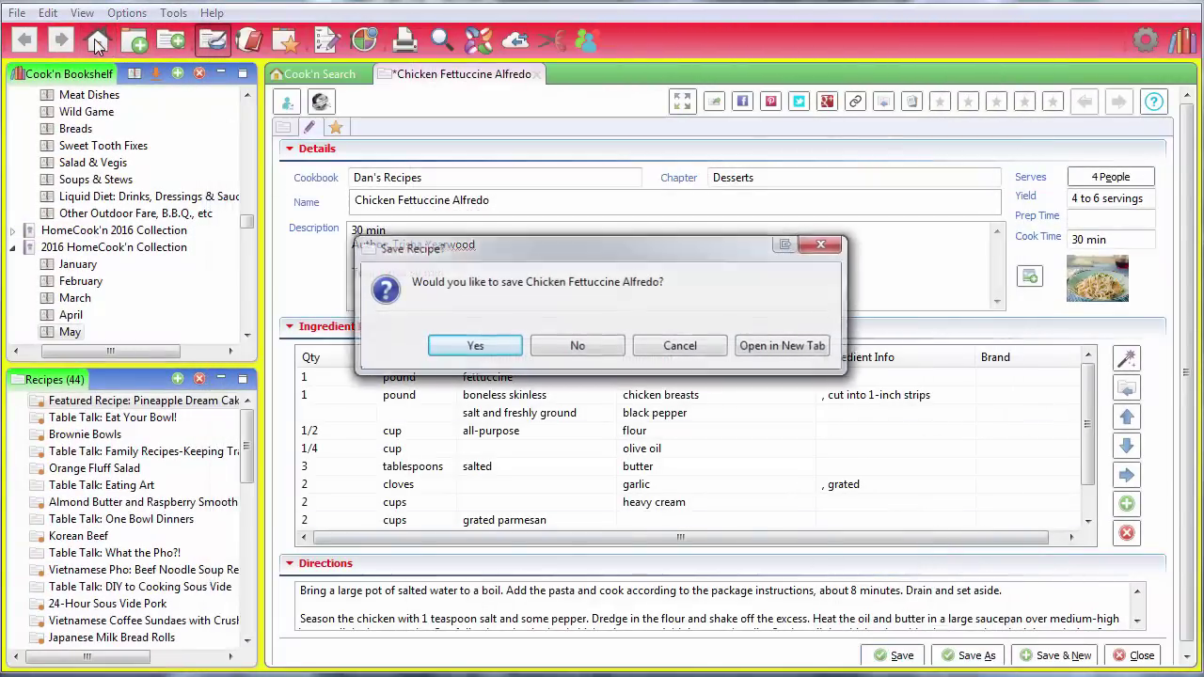
left_click(577, 345)
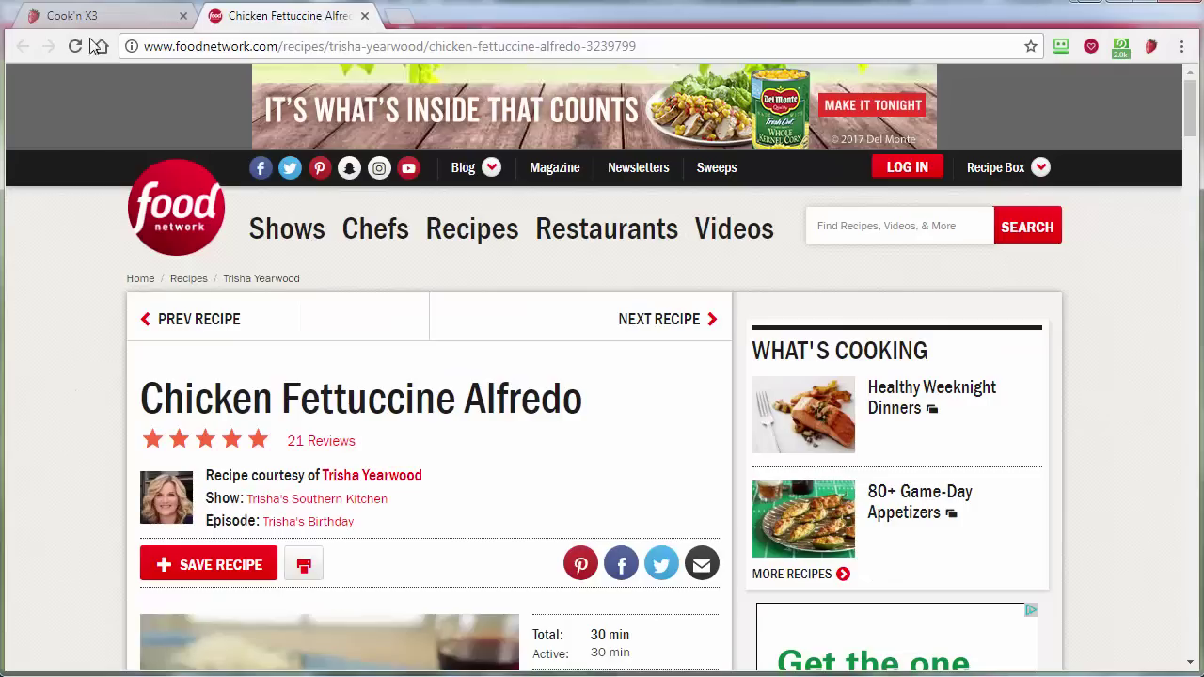
Switch to the Cook'n X3 upgrade page in the browser and review Print Themed Recipes and Add Multiple Photos to Your Recipes
left_click(94, 21)
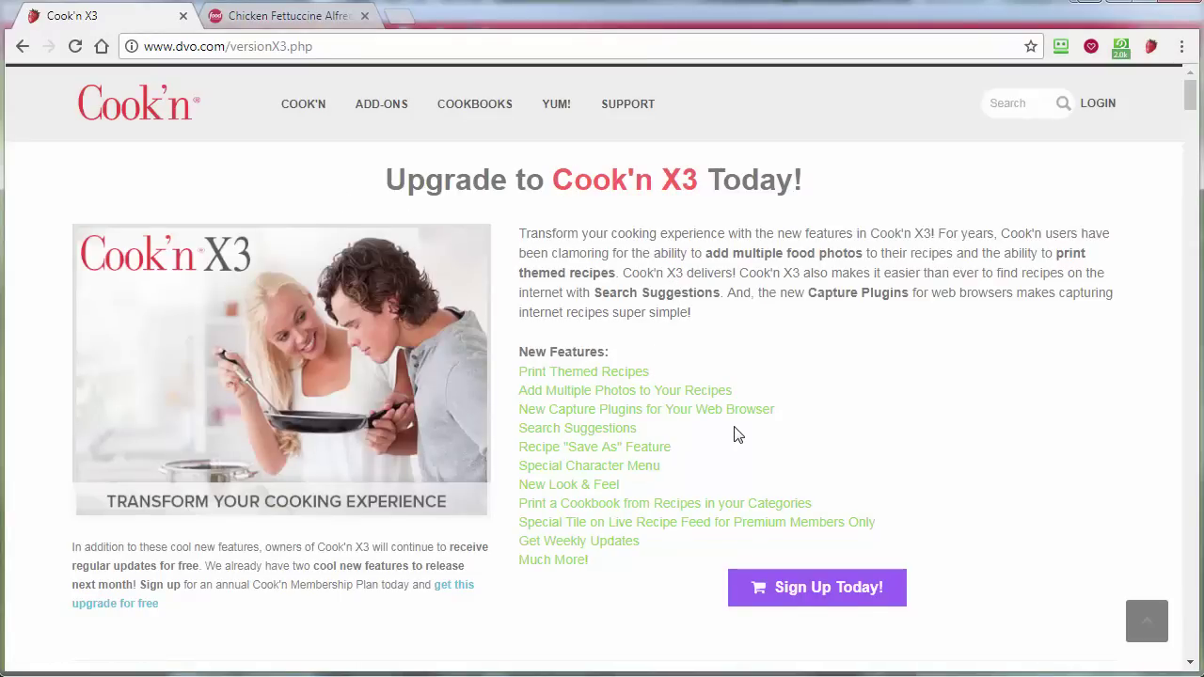
scroll(737, 432, "down", 5)
scroll(736, 435, "down", 1)
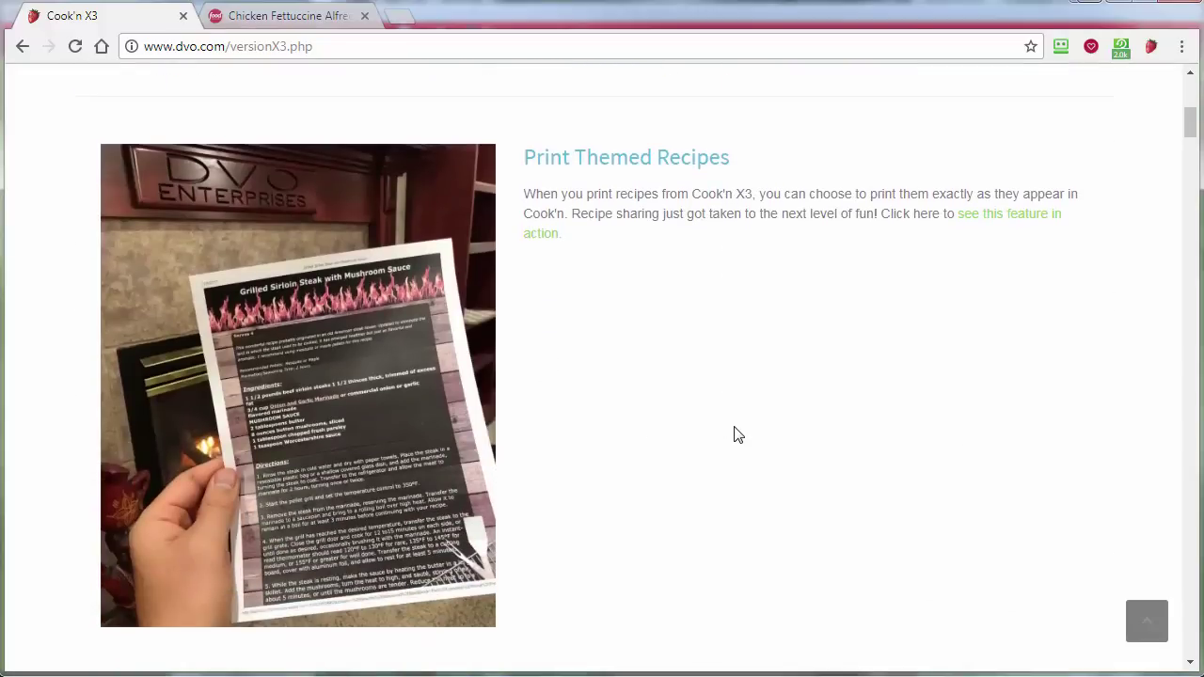
scroll(737, 434, "down", 6)
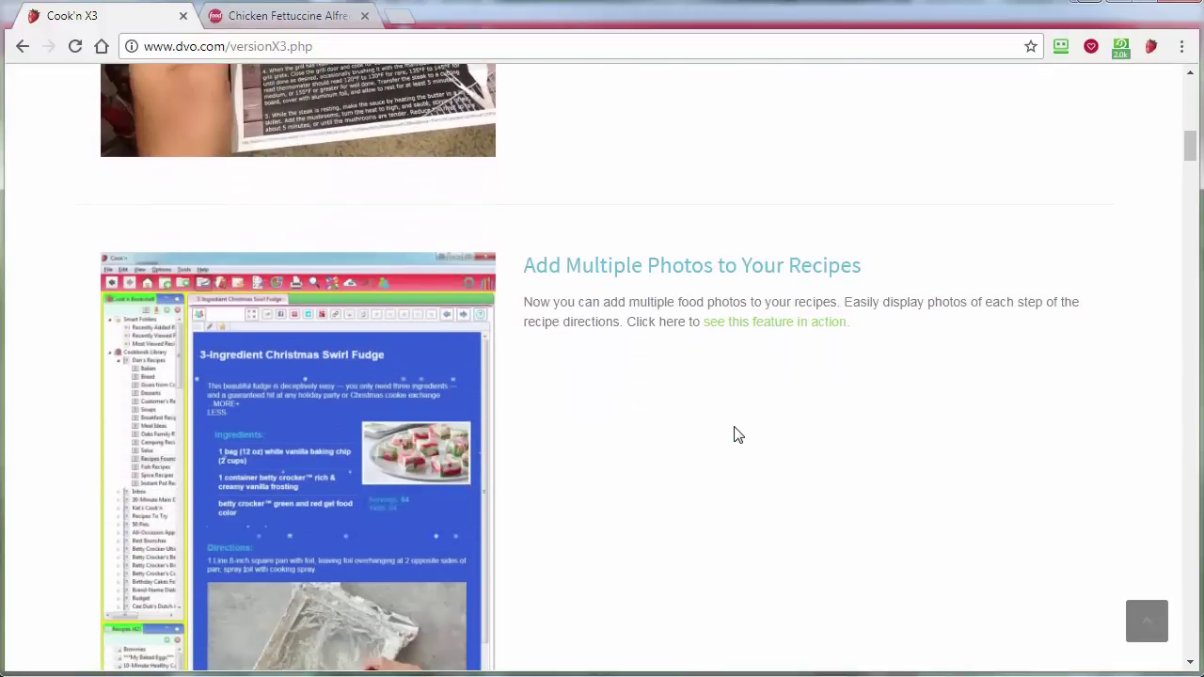
scroll(615, 251, "down", 3)
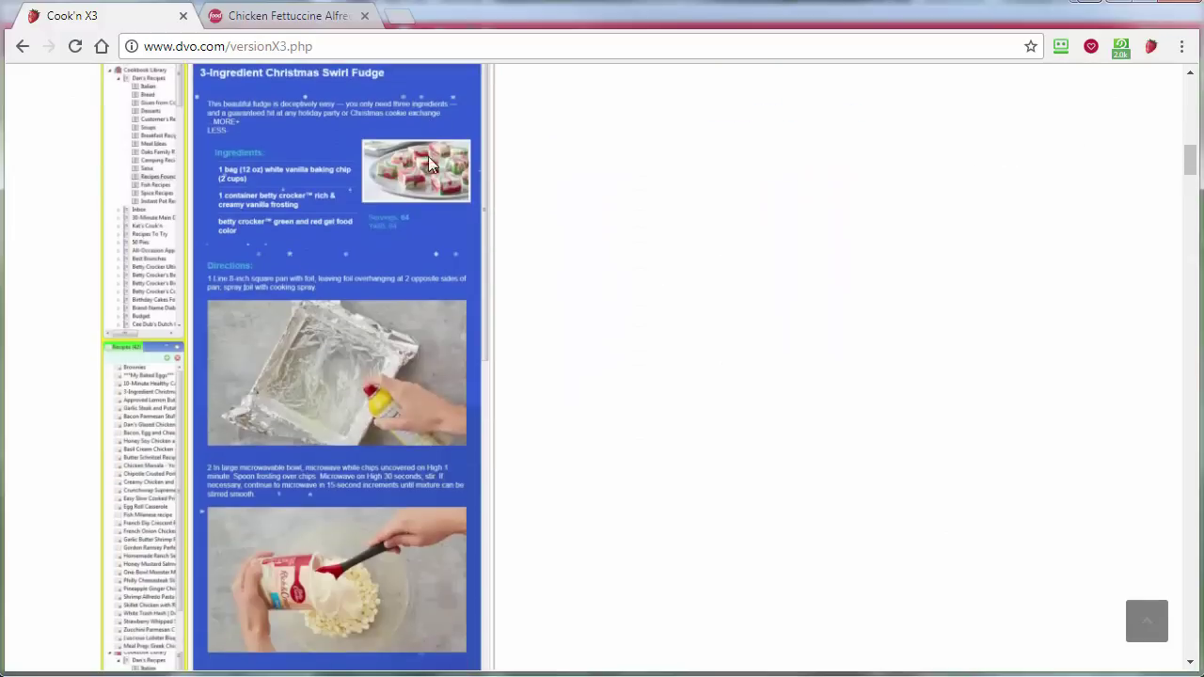
scroll(428, 156, "down", 8)
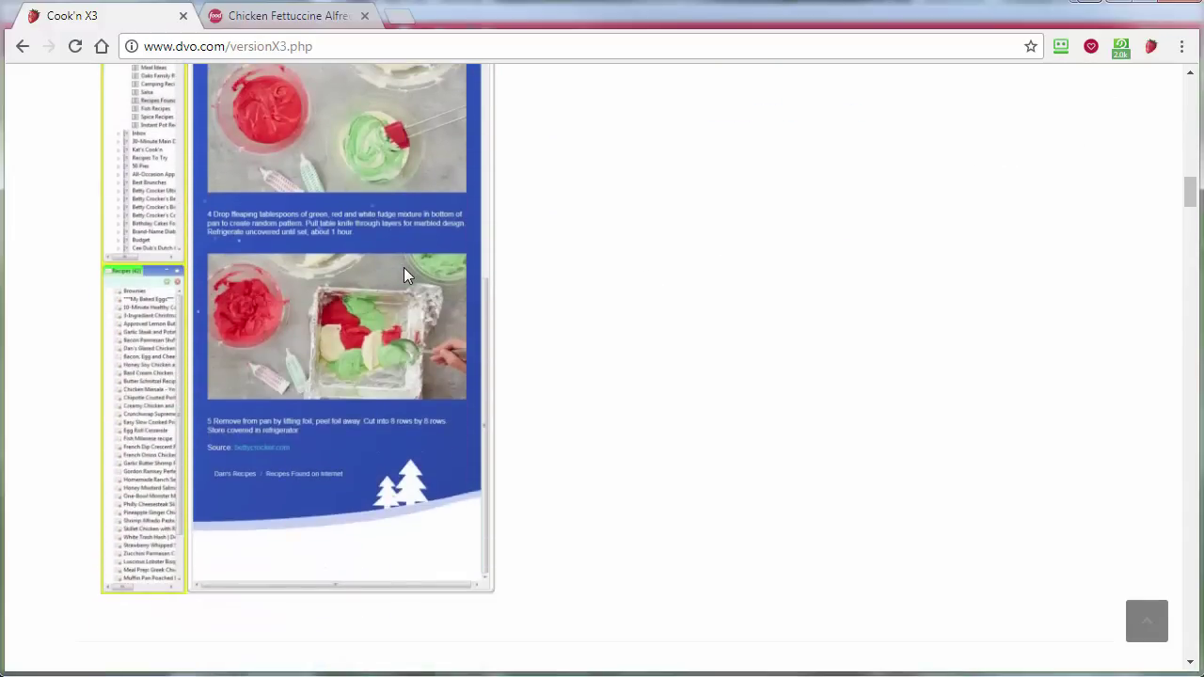
Review the New Capture Plugins, Search Suggestions, Recipe "Save As" and Special Character Menu sections of the upgrade page
scroll(405, 271, "down", 3)
scroll(693, 450, "down", 2)
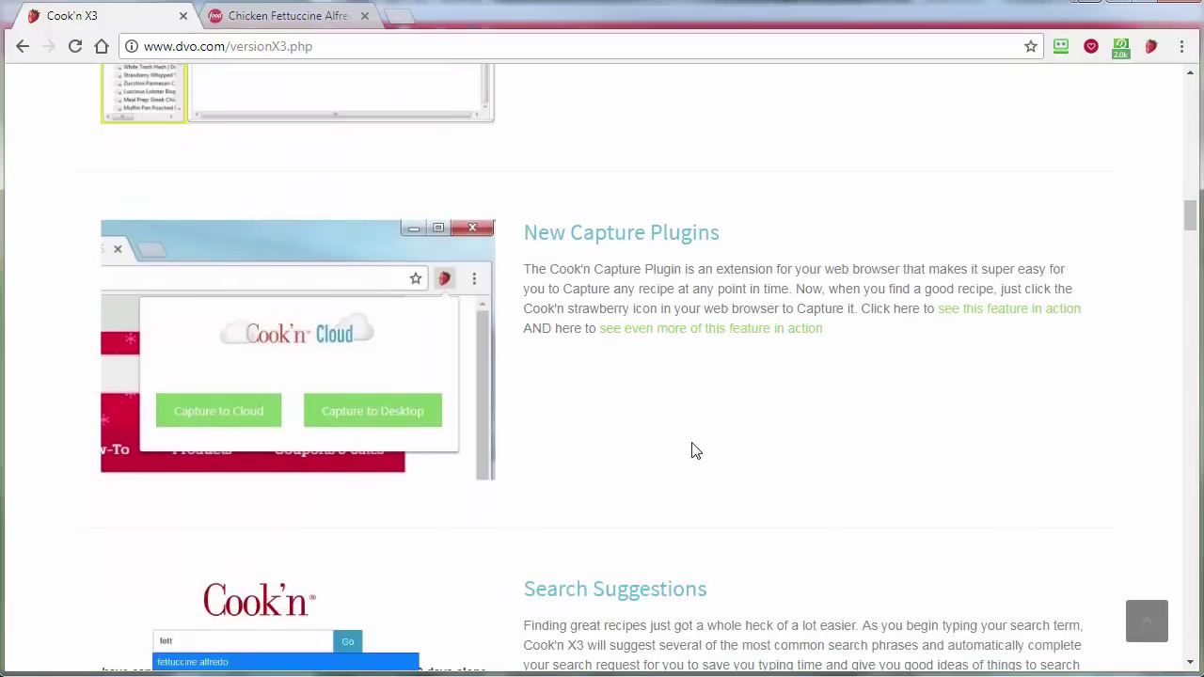
scroll(693, 450, "down", 1)
scroll(649, 541, "down", 3)
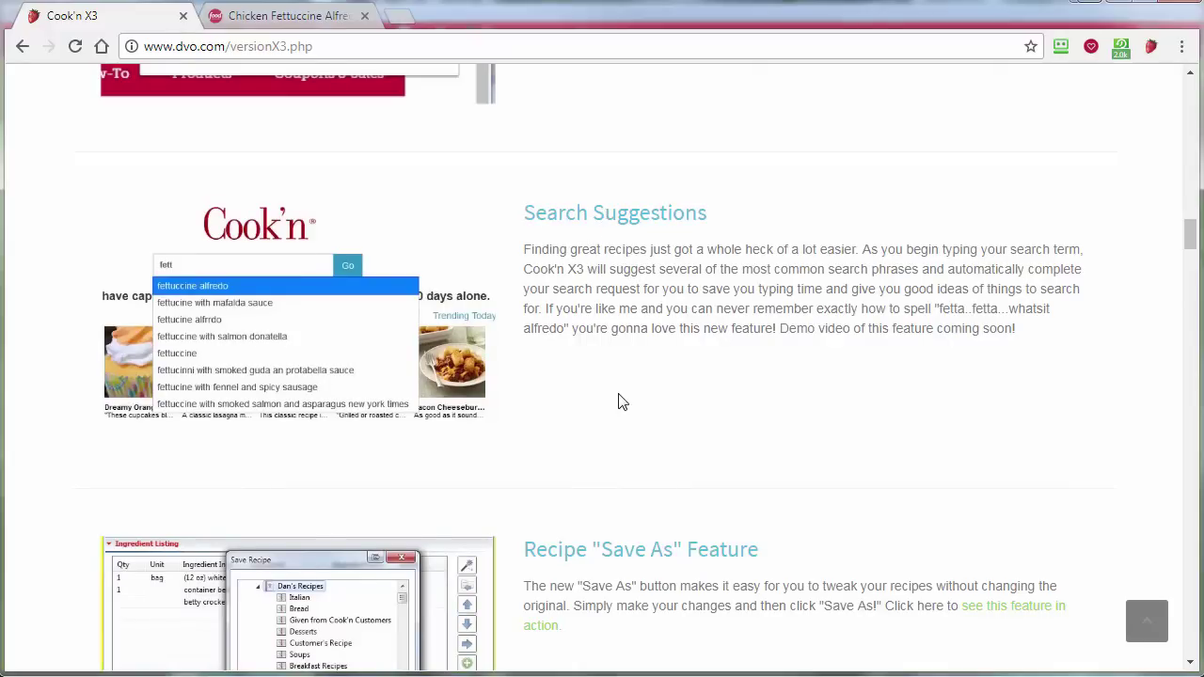
scroll(619, 402, "down", 6)
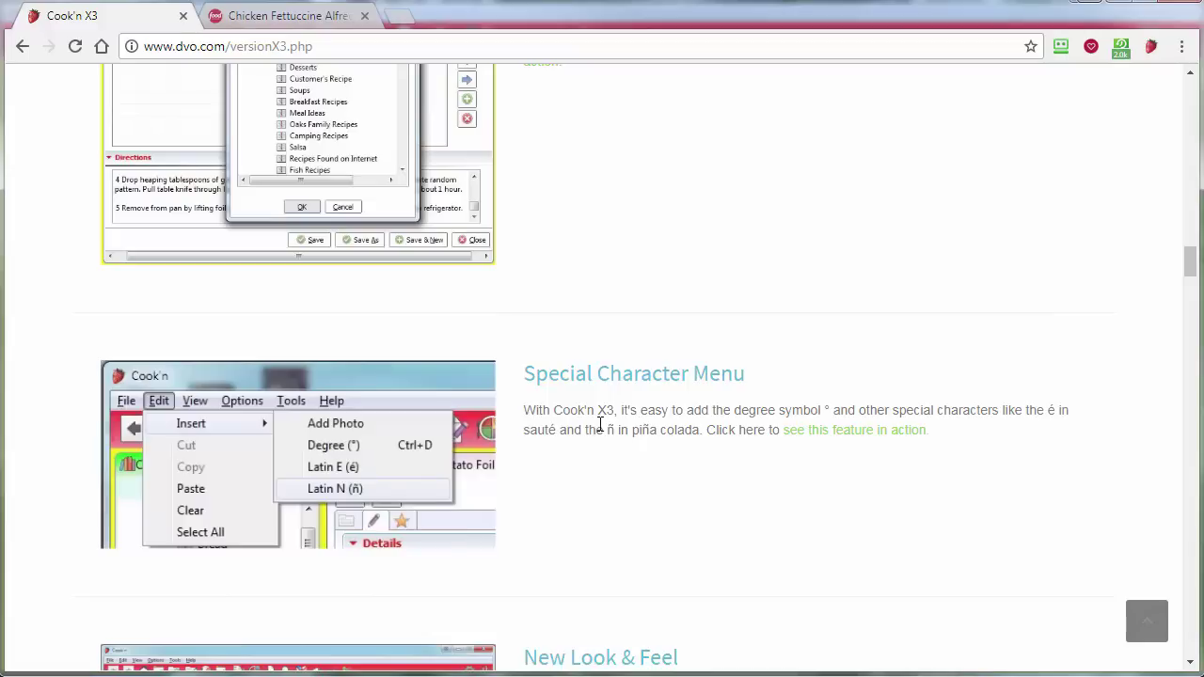
Read the New Look & Feel section, covering the Cookbook Library, Cookbook View, Chapter View and Shopping List screen
scroll(600, 424, "down", 4)
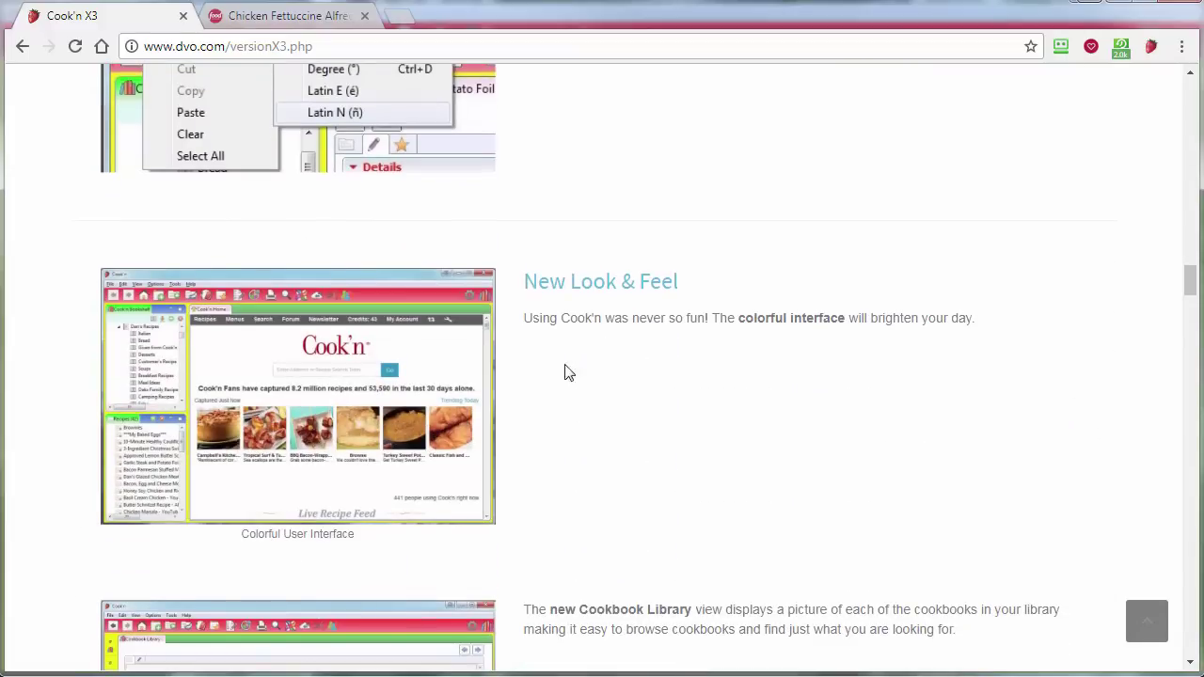
scroll(580, 315, "down", 2)
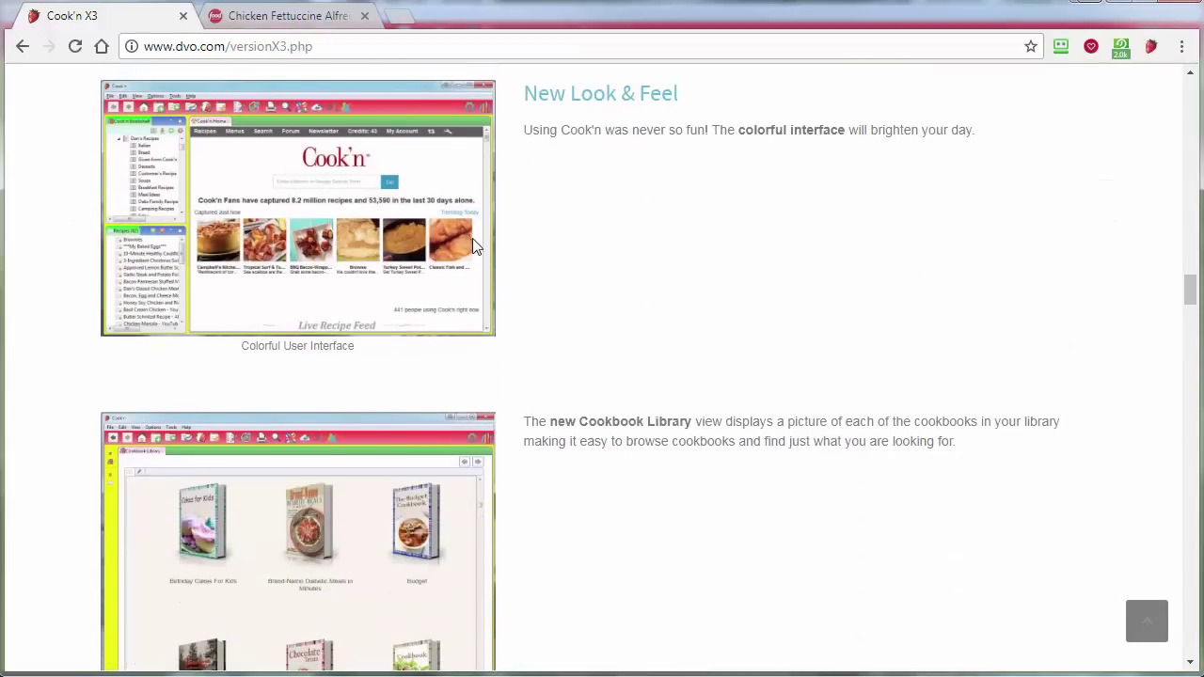
scroll(468, 328, "down", 3)
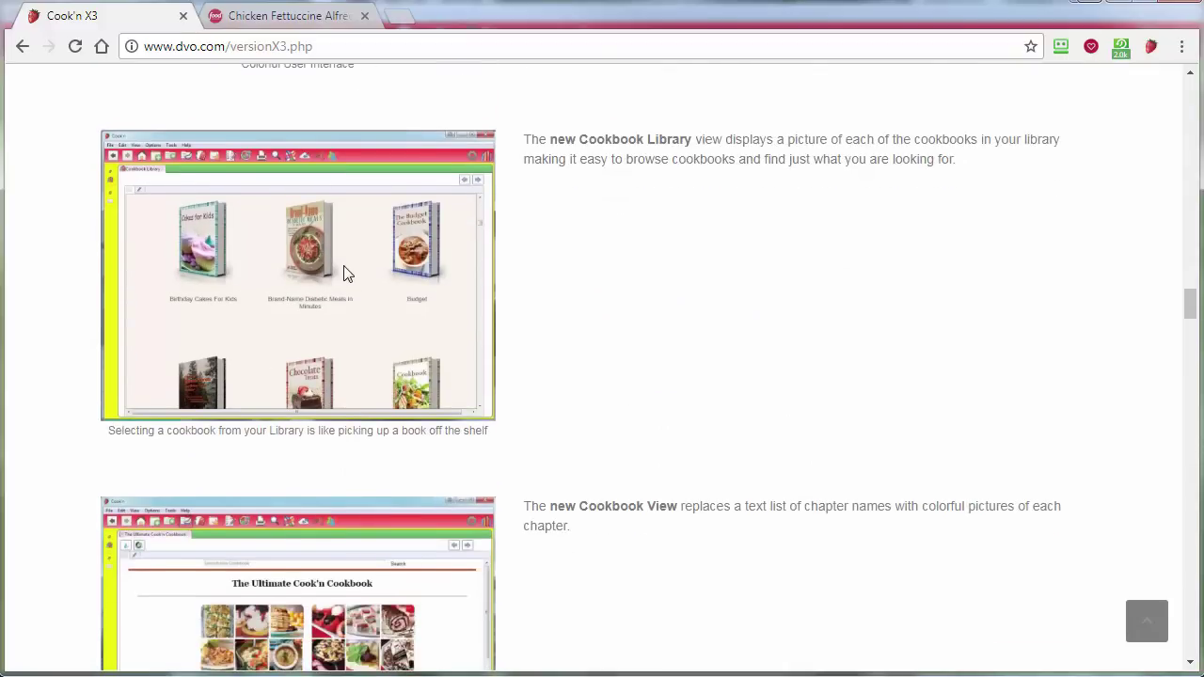
scroll(345, 273, "down", 4)
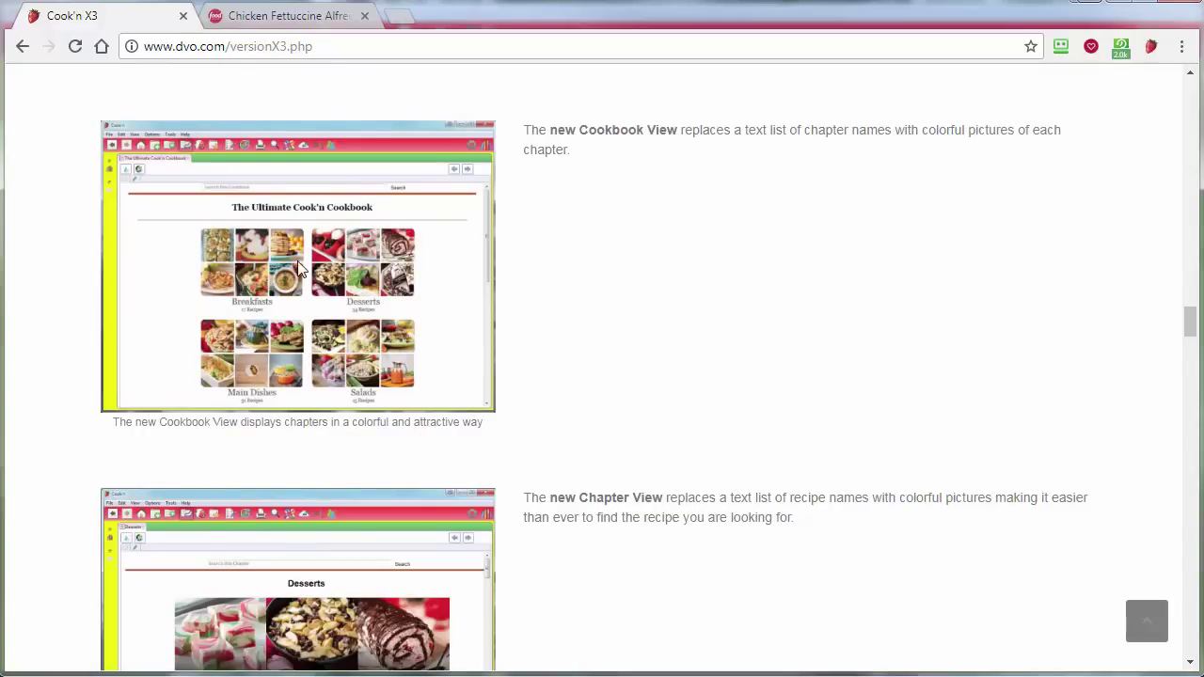
scroll(358, 365, "down", 3)
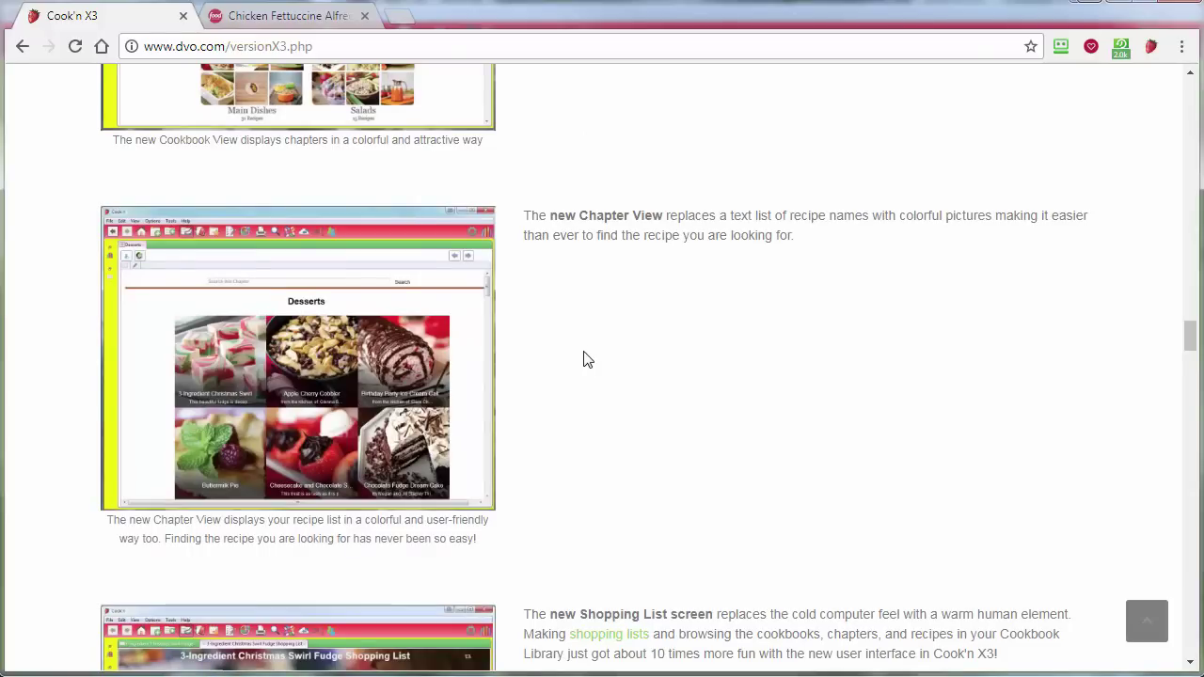
scroll(584, 360, "down", 2)
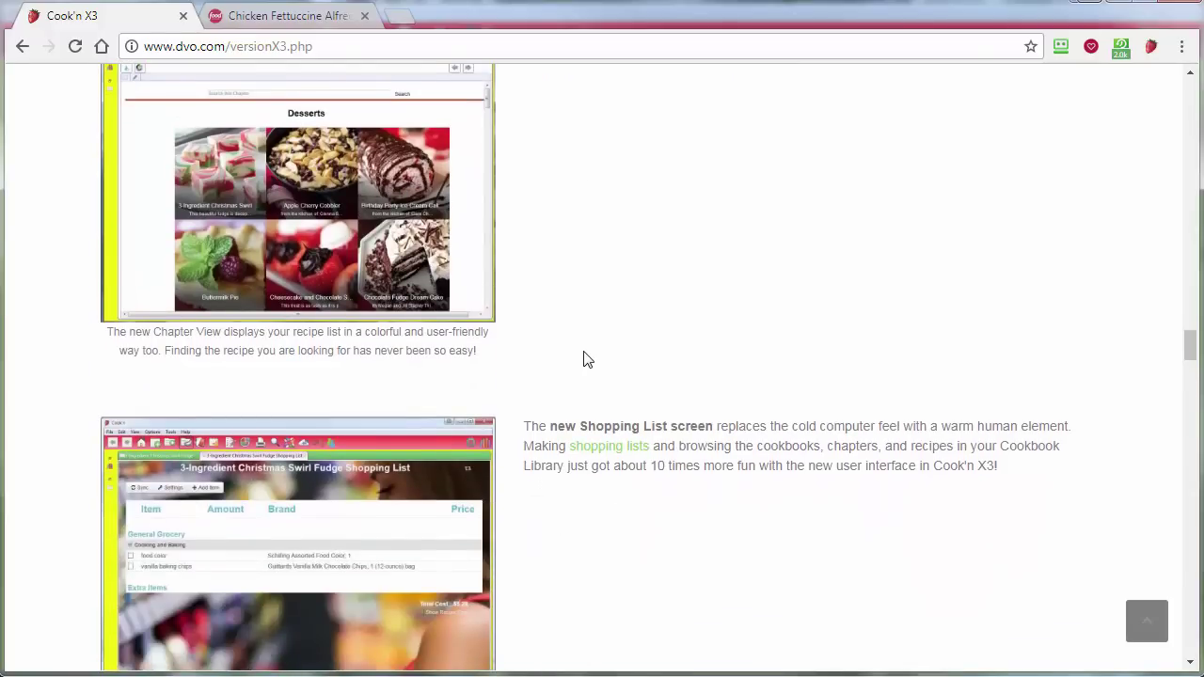
scroll(584, 359, "down", 2)
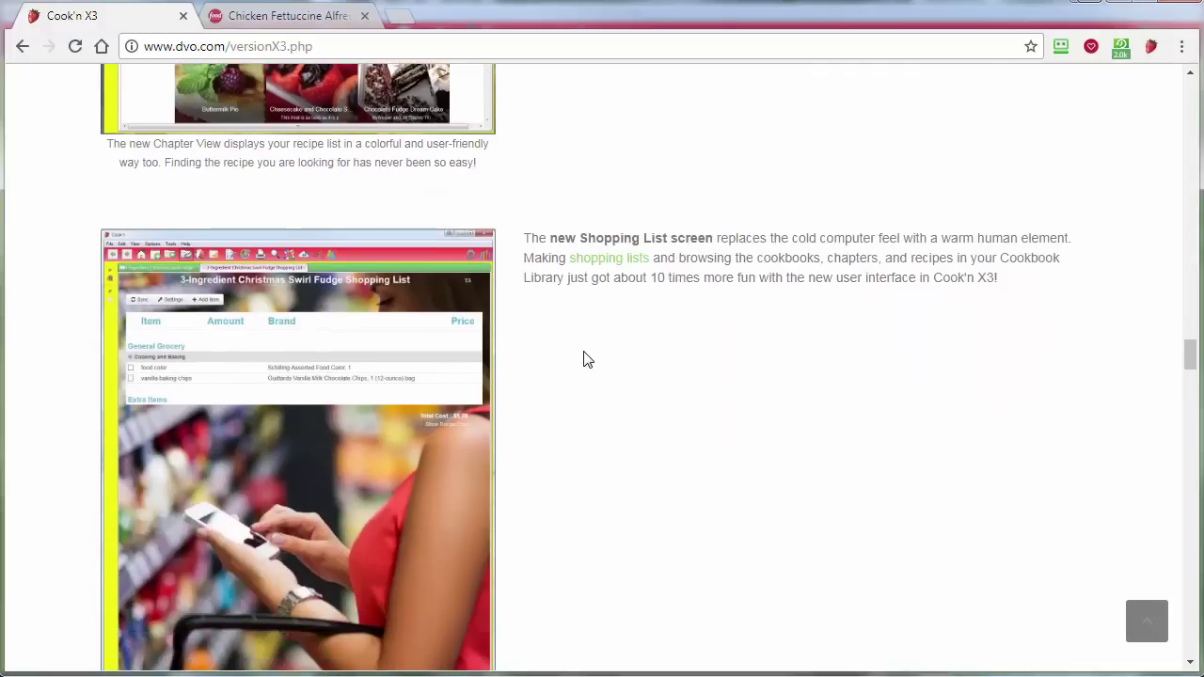
scroll(583, 360, "down", 1)
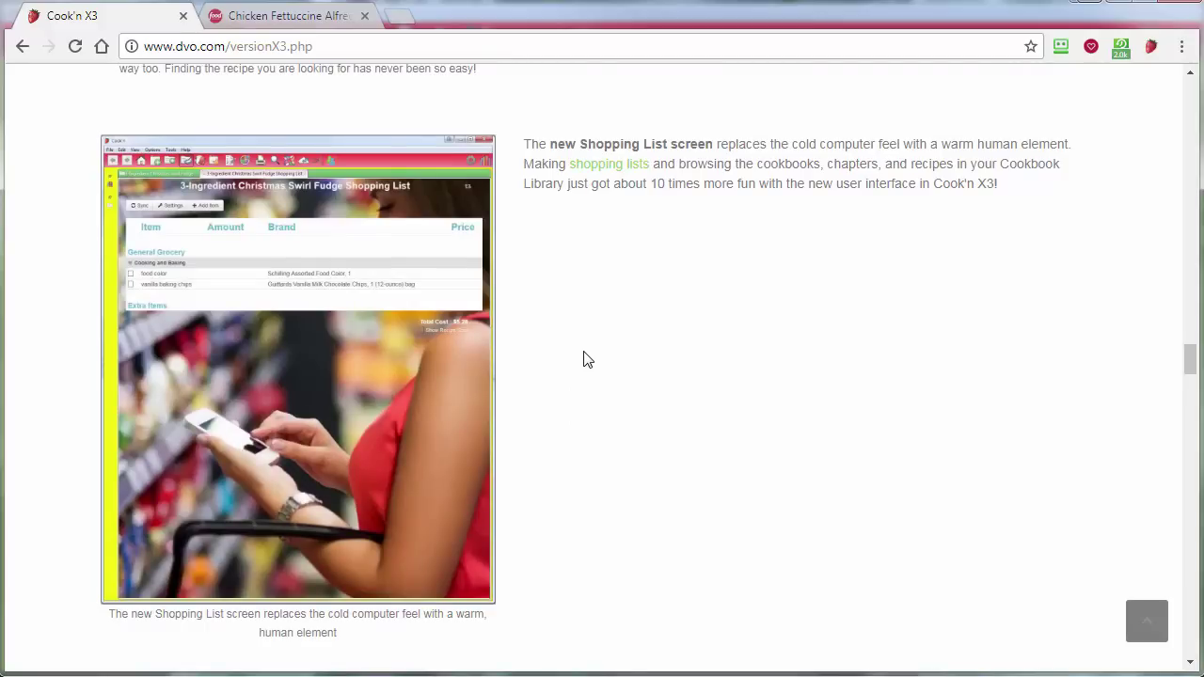
Review the premium Live Recipe Feed tile, Get Weekly Updates and Much More sections, and the free upgrade sign-up offer
scroll(583, 359, "down", 20)
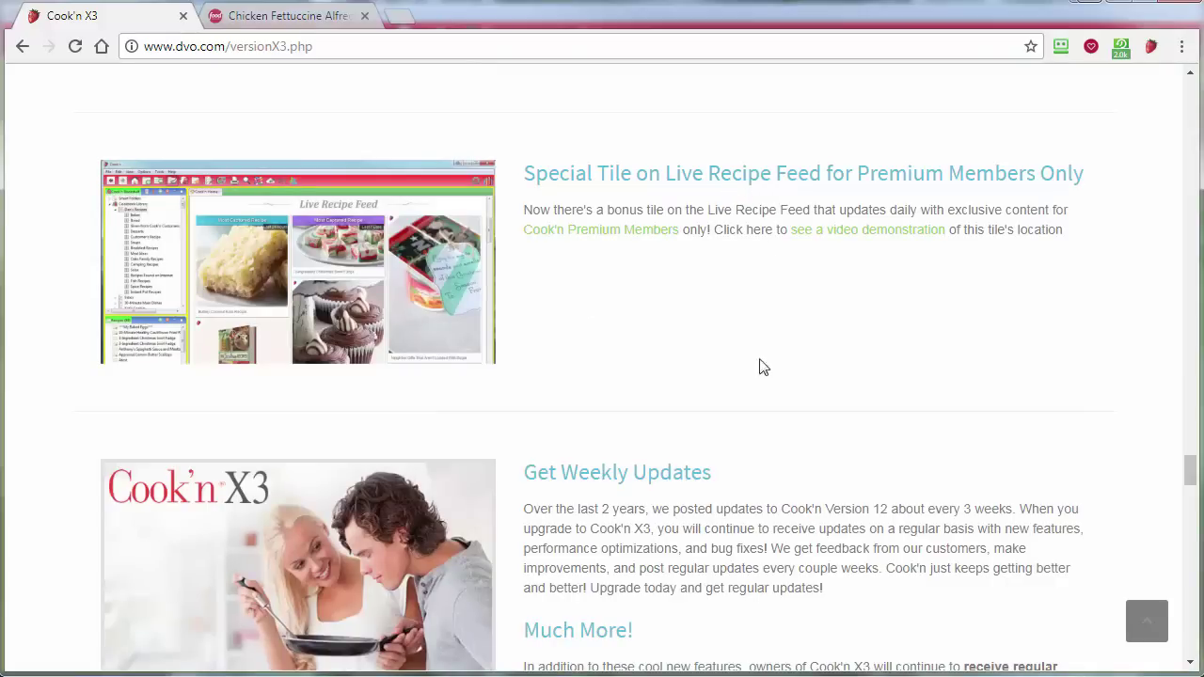
scroll(762, 393, "down", 4)
scroll(762, 394, "up", 1)
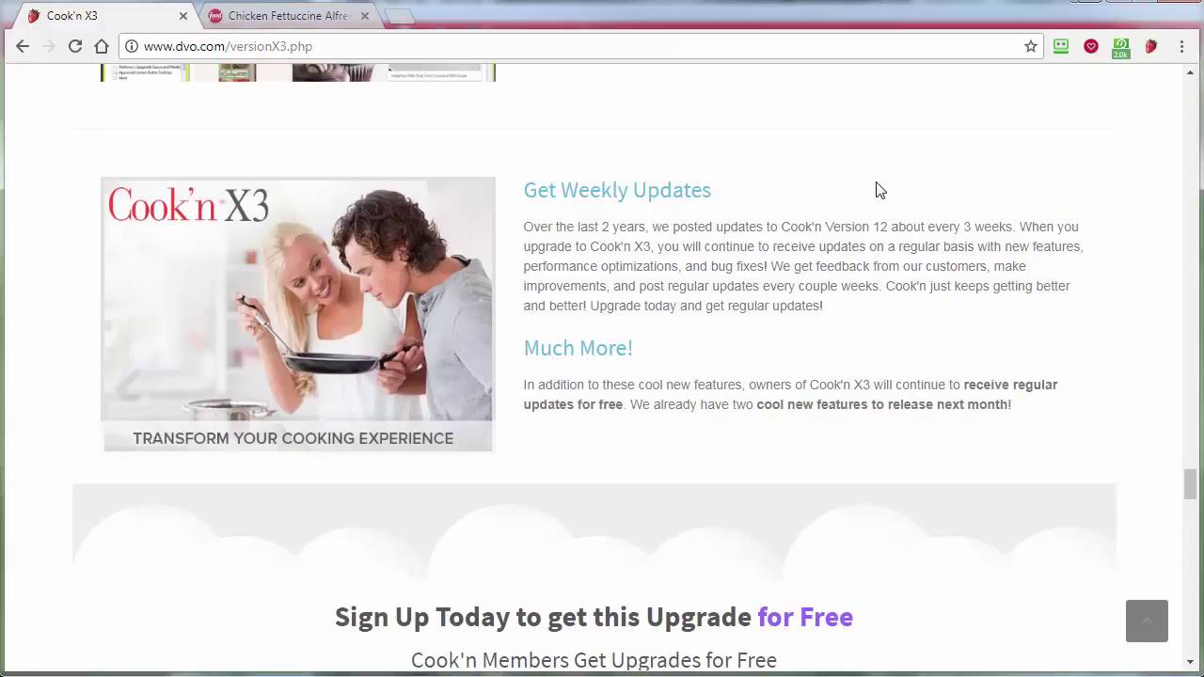
scroll(876, 190, "down", 2)
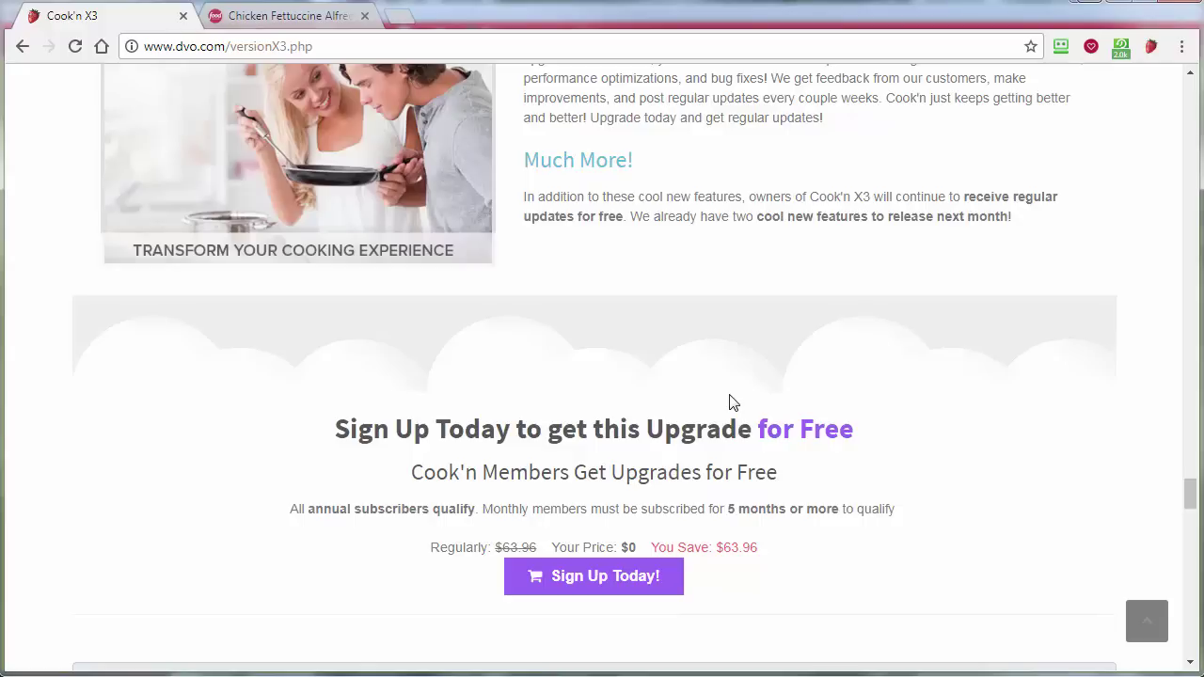
Go back to the New Features list and revisit the Print Themed Recipes and Add Multiple Photos sections
scroll(734, 403, "up", 20)
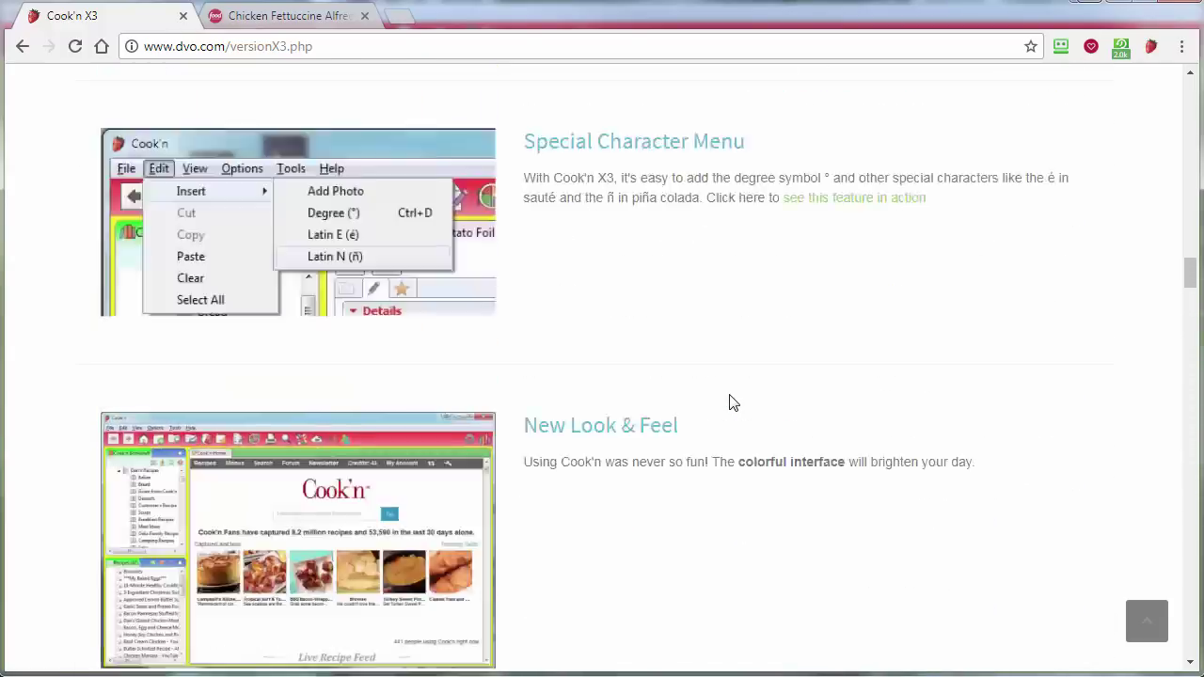
scroll(733, 403, "down", 1)
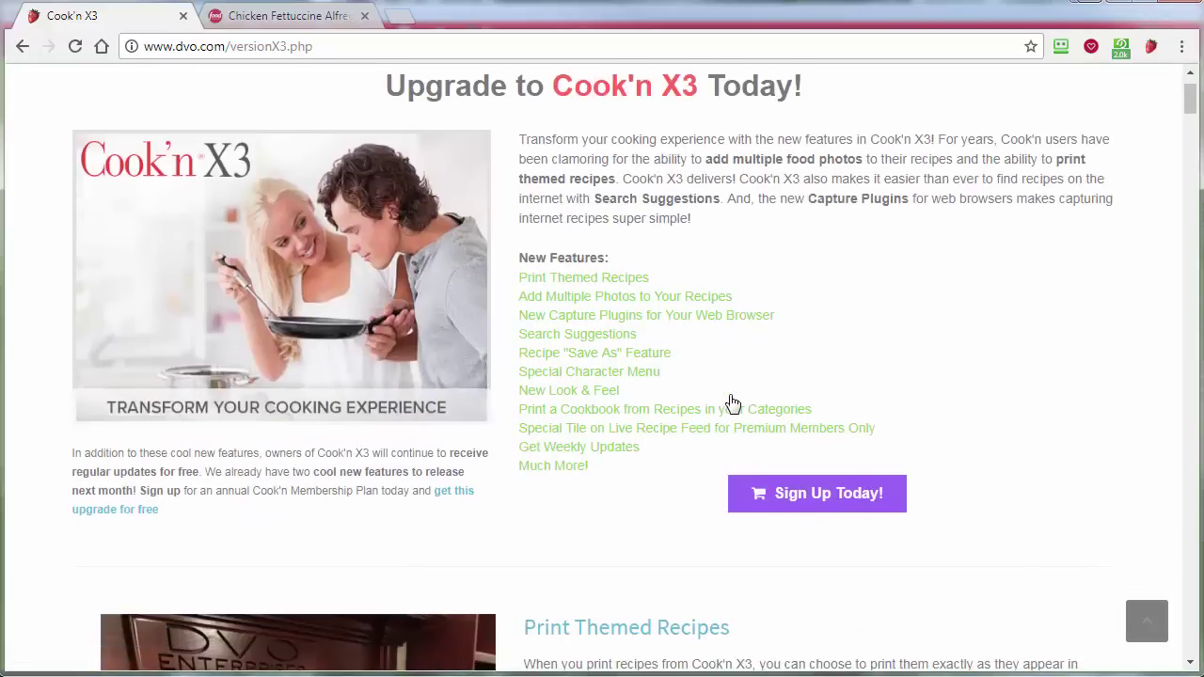
scroll(733, 403, "down", 5)
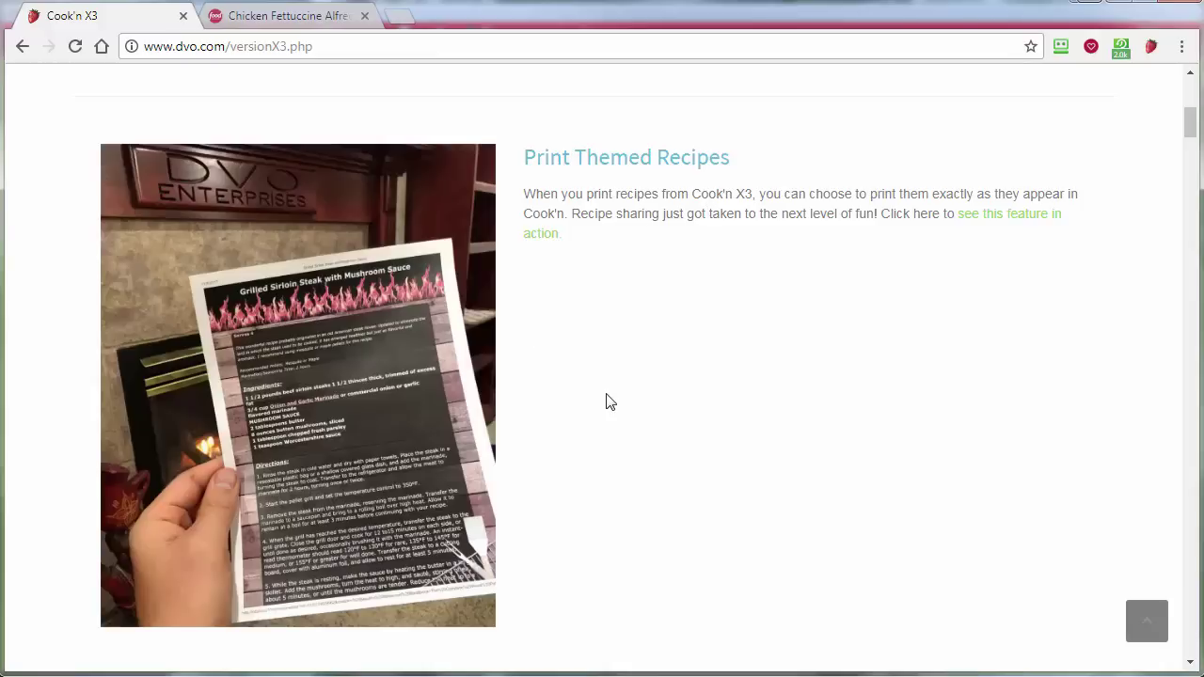
scroll(585, 368, "down", 5)
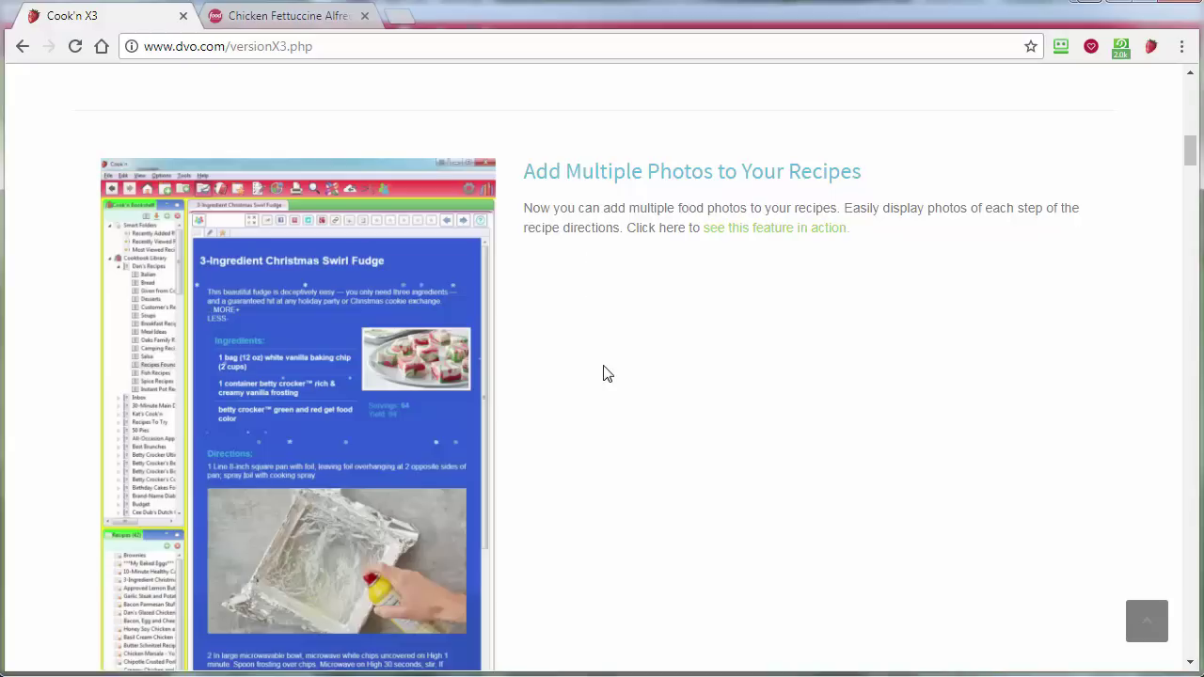
scroll(606, 373, "down", 1)
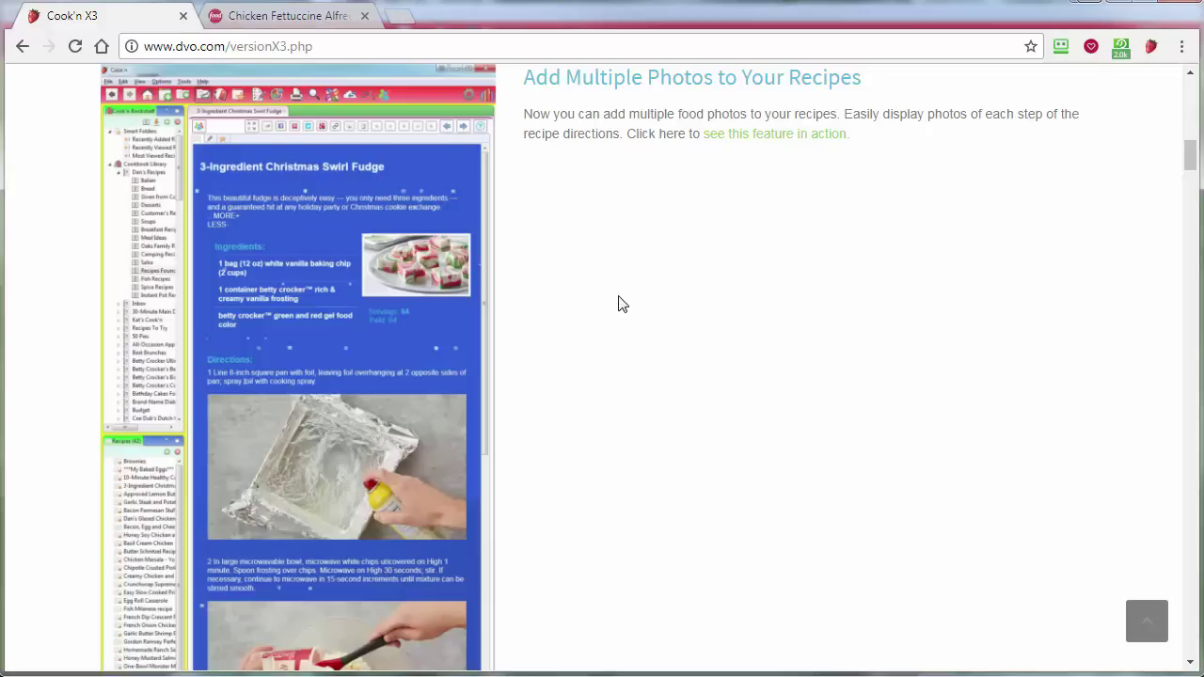
scroll(618, 303, "up", 1)
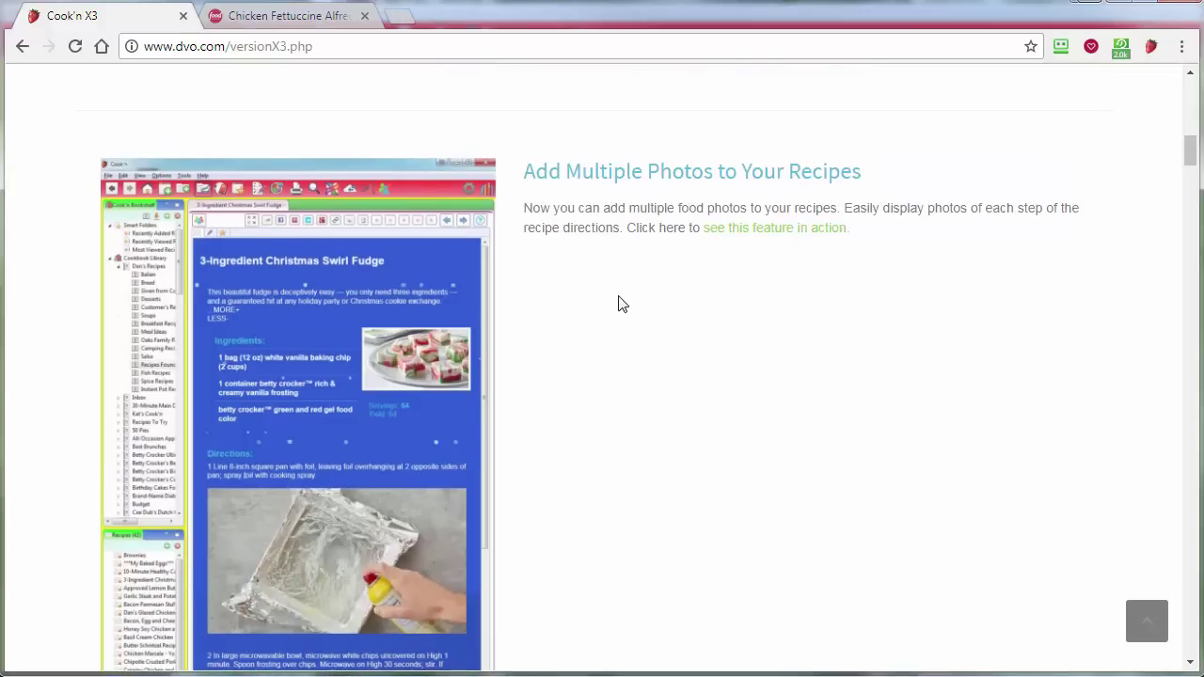